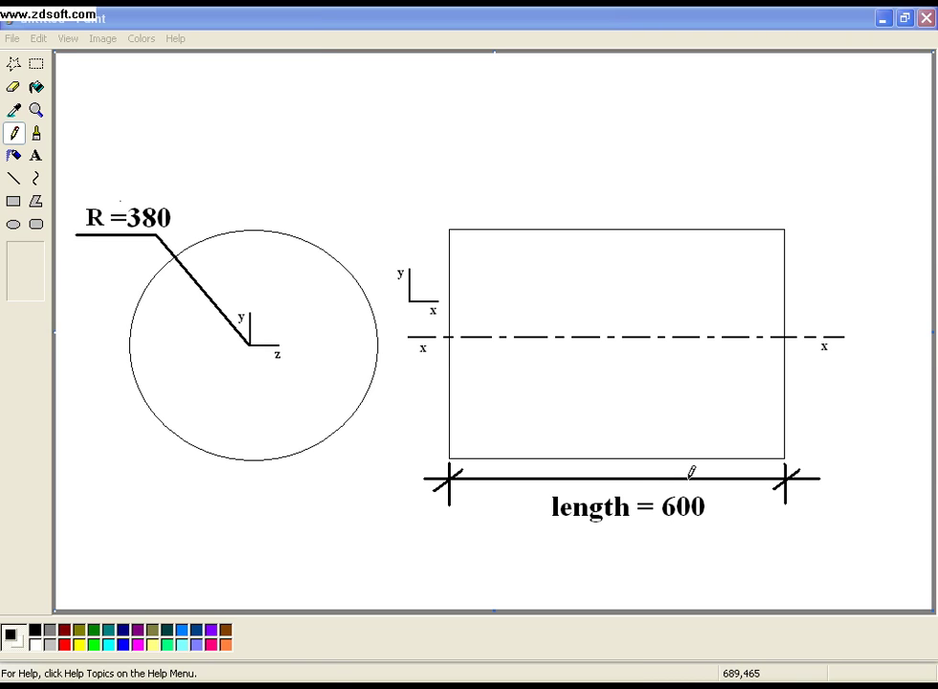
- Switch to the ANSYS Mechanical Utility Menu (wing 1) window and limit the GUI filtering preferences to the Structural discipline with h-Method
left_click(330, 683)
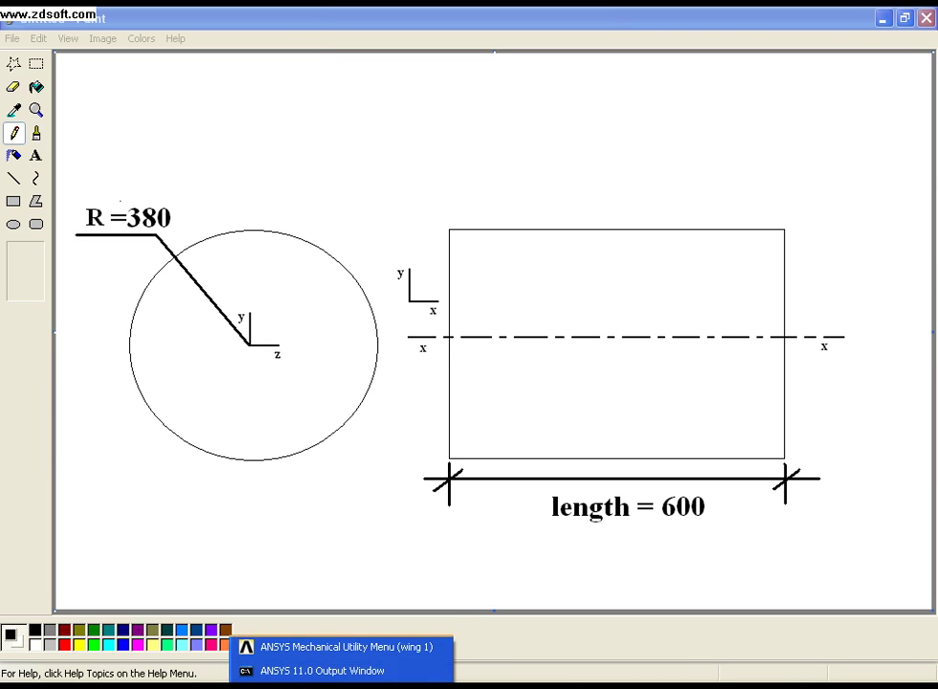
left_click(311, 652)
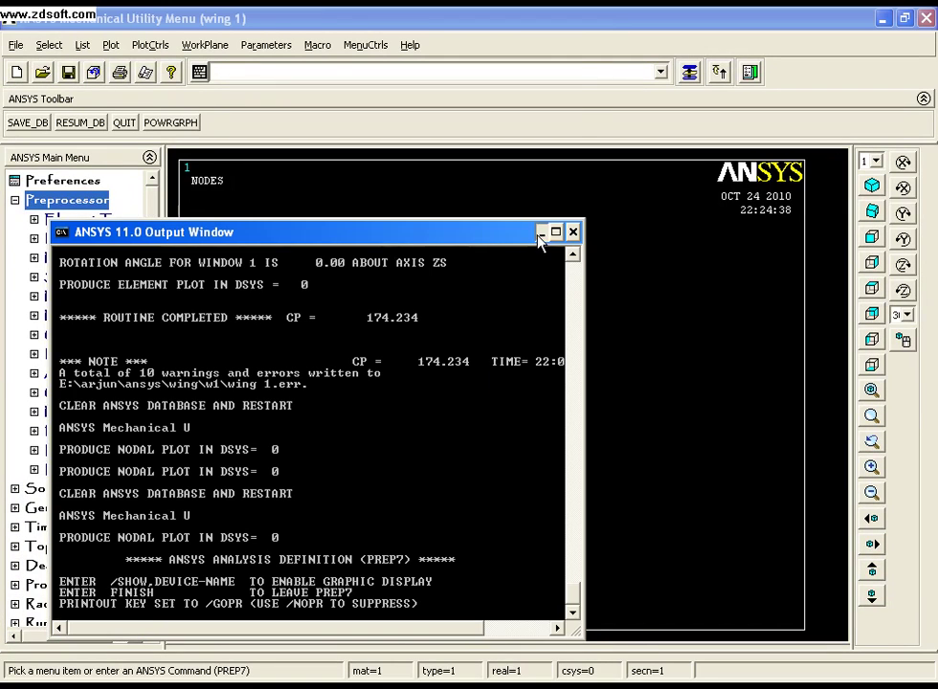
left_click(541, 232)
left_click(74, 182)
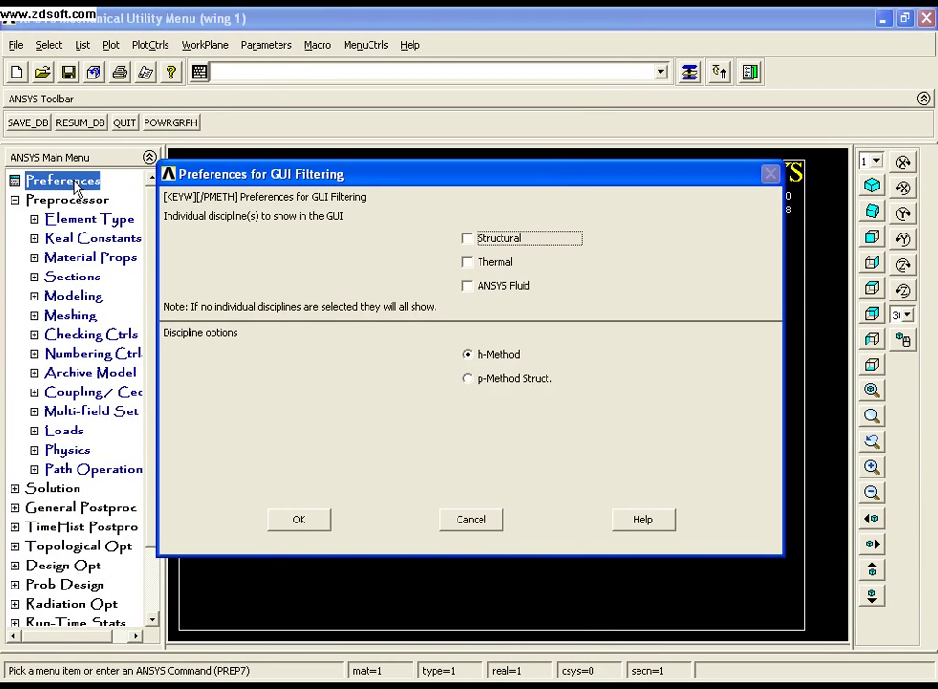
left_click(506, 240)
left_click(323, 520)
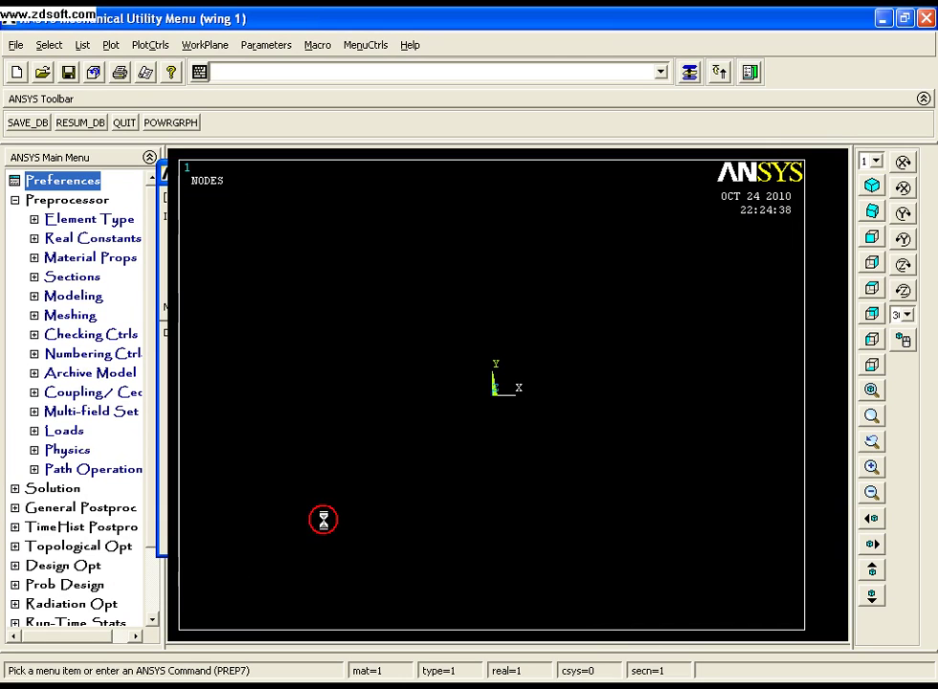
- Add the Shell Elastic 4node 63 element as element type 1
left_click(89, 223)
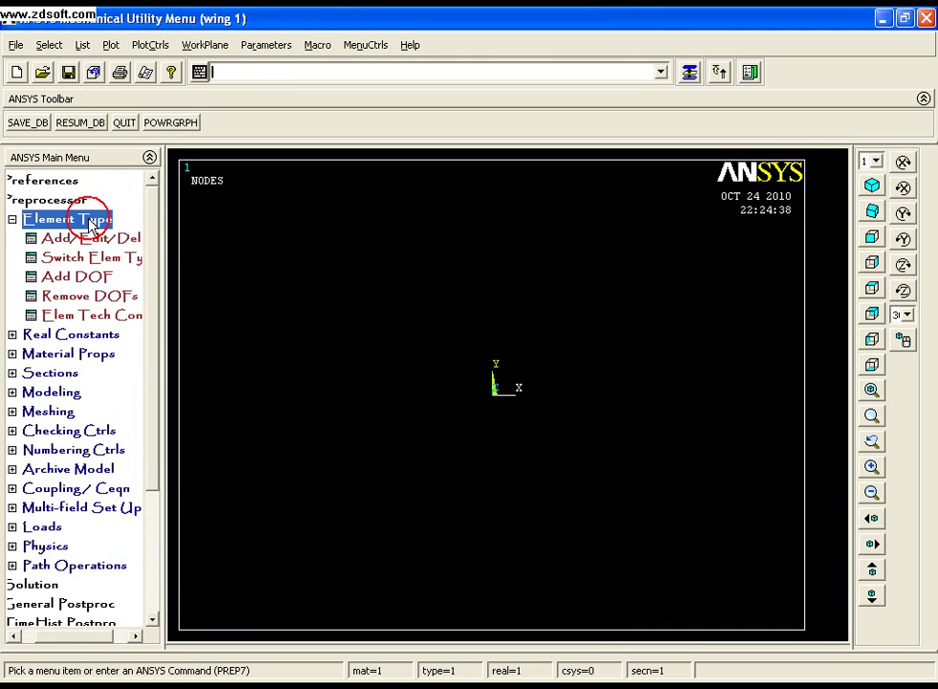
left_click(91, 241)
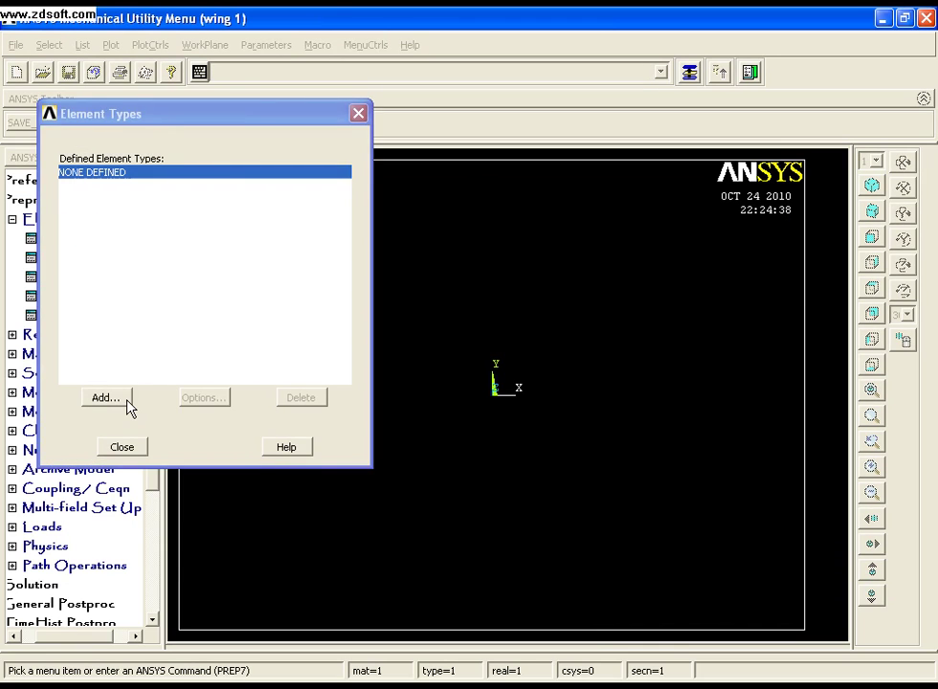
left_click(127, 401)
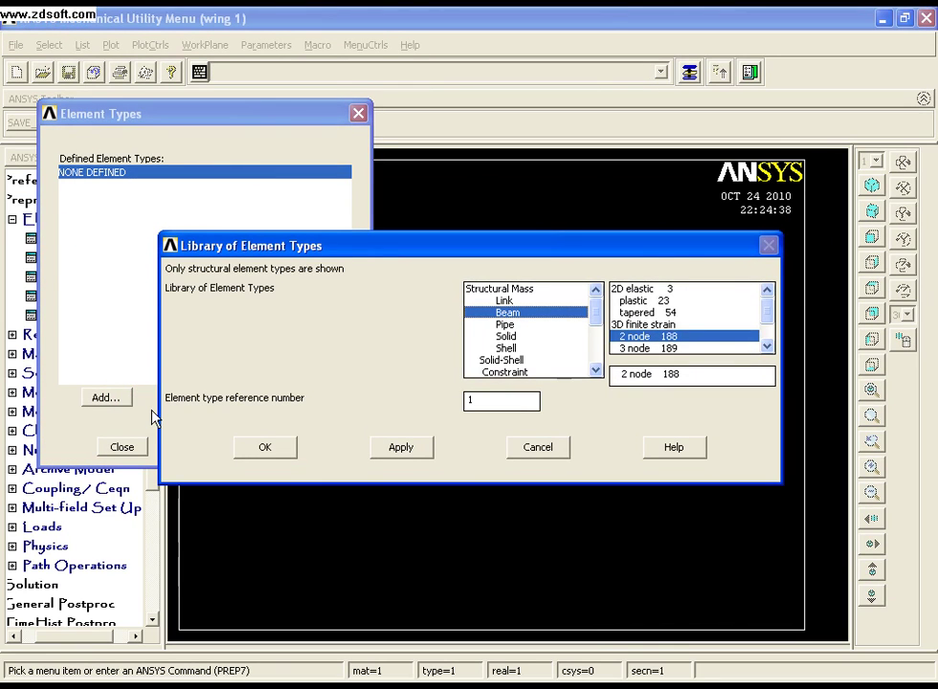
left_click(516, 350)
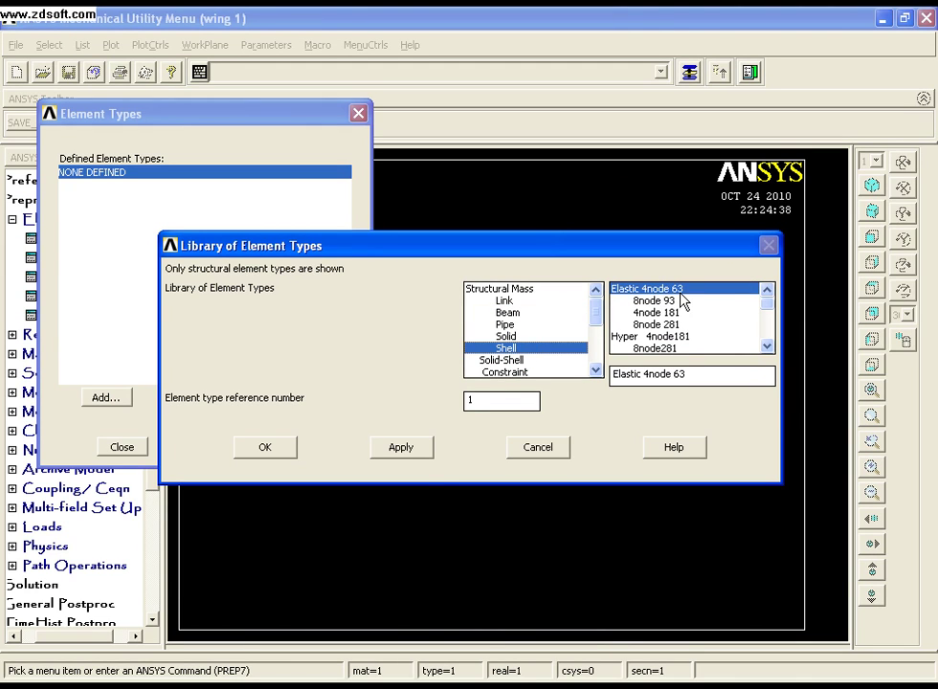
left_click(421, 448)
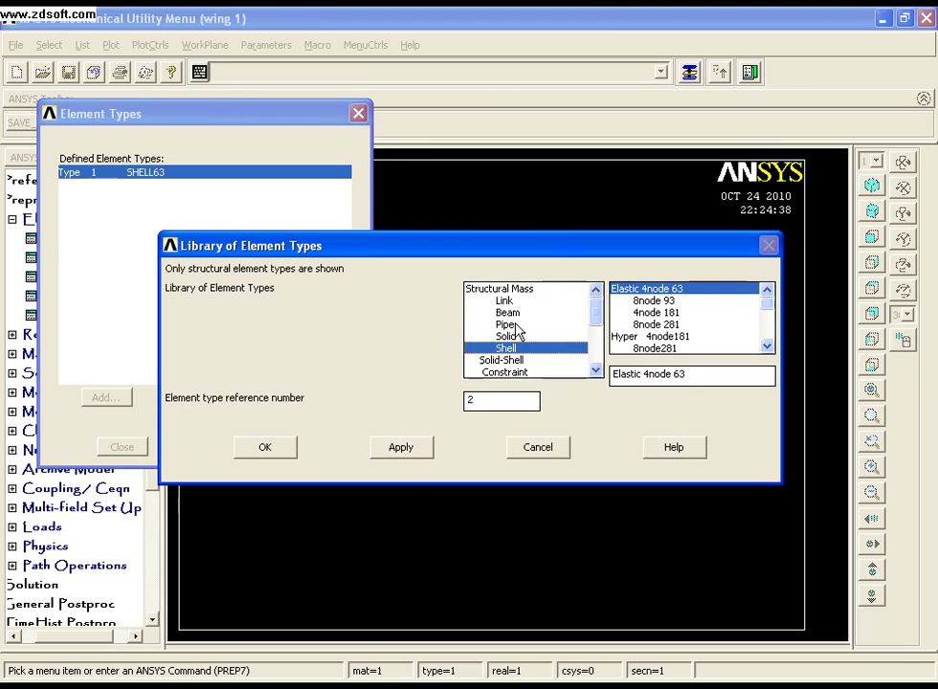
- Add the Beam 3D finite strain 2 node 188 element as element type 2 and finish defining element types
left_click(517, 312)
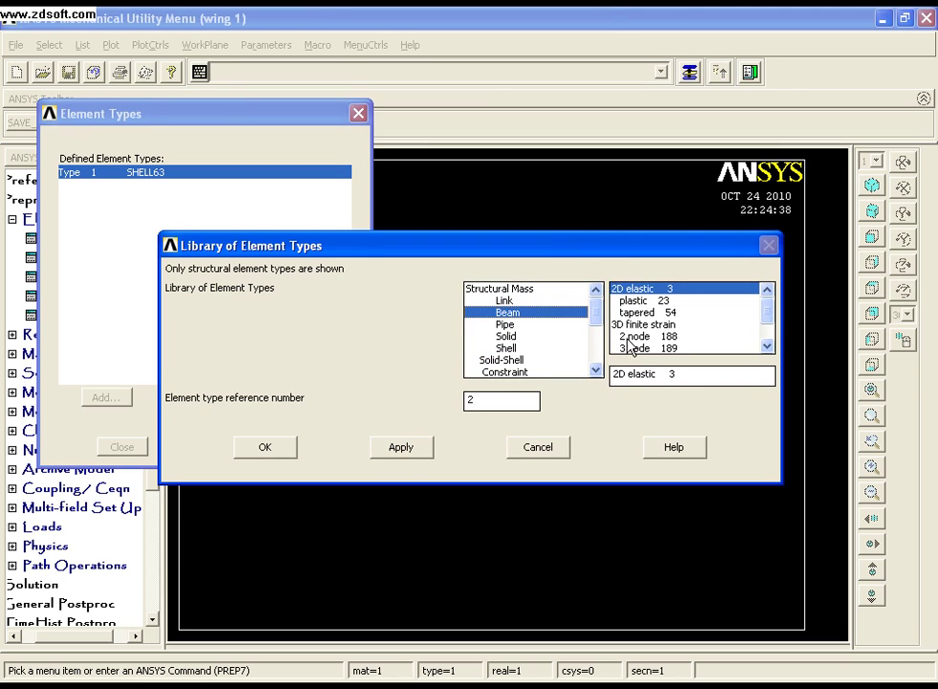
left_click(632, 337)
left_click(280, 447)
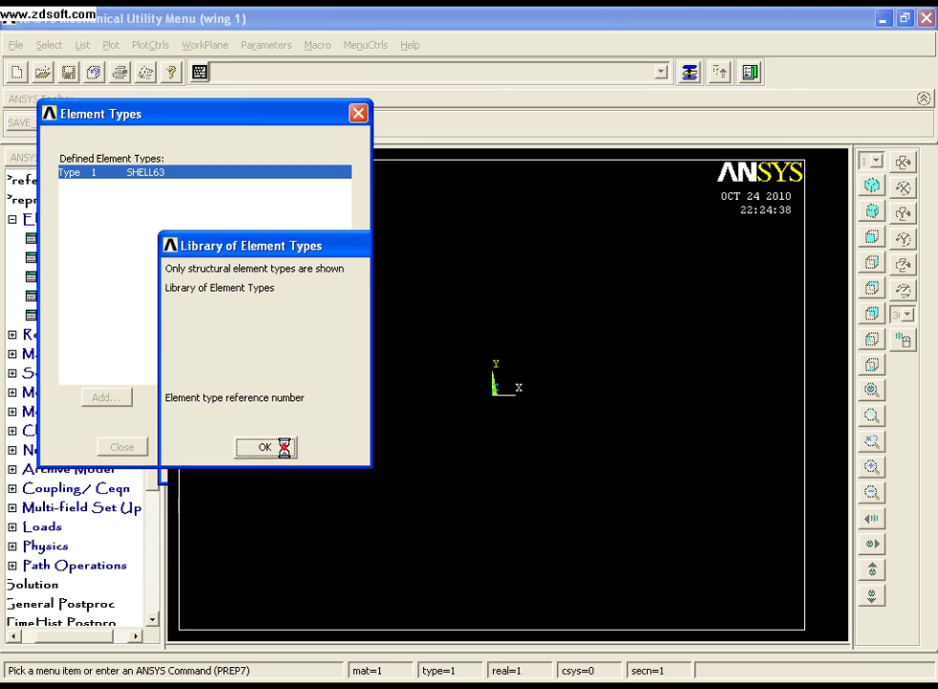
left_click(122, 447)
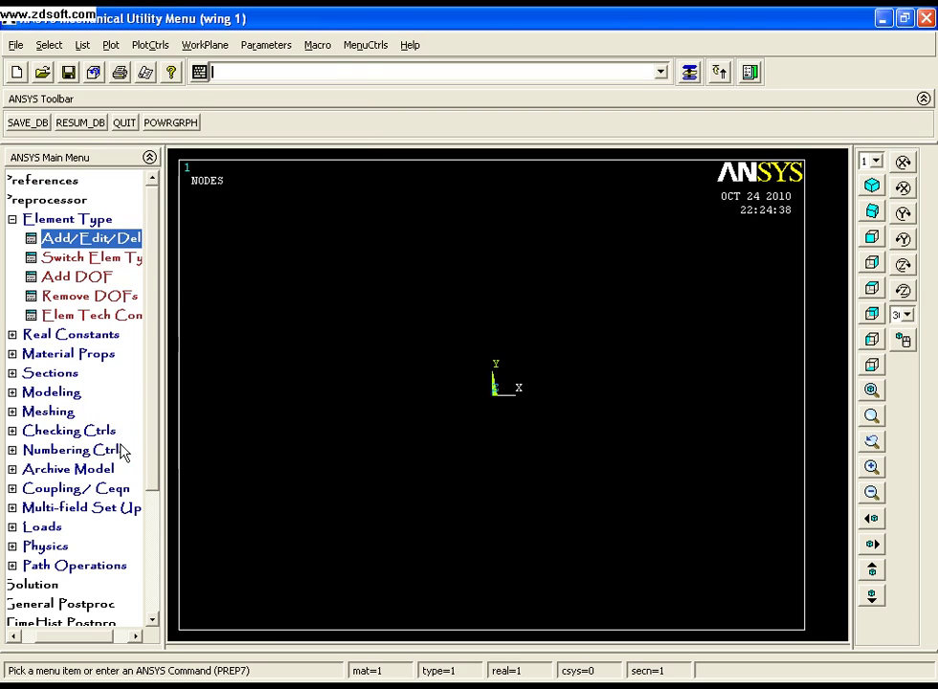
- Create real constant set 1 for SHELL63 with a shell thickness of 1 at node I
left_click(87, 336)
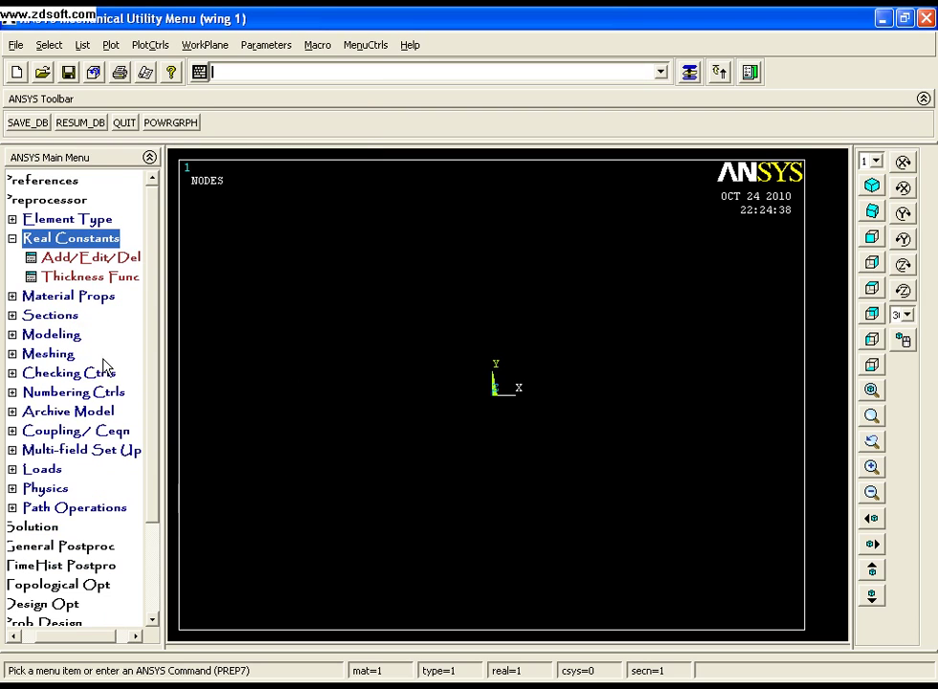
left_click(92, 259)
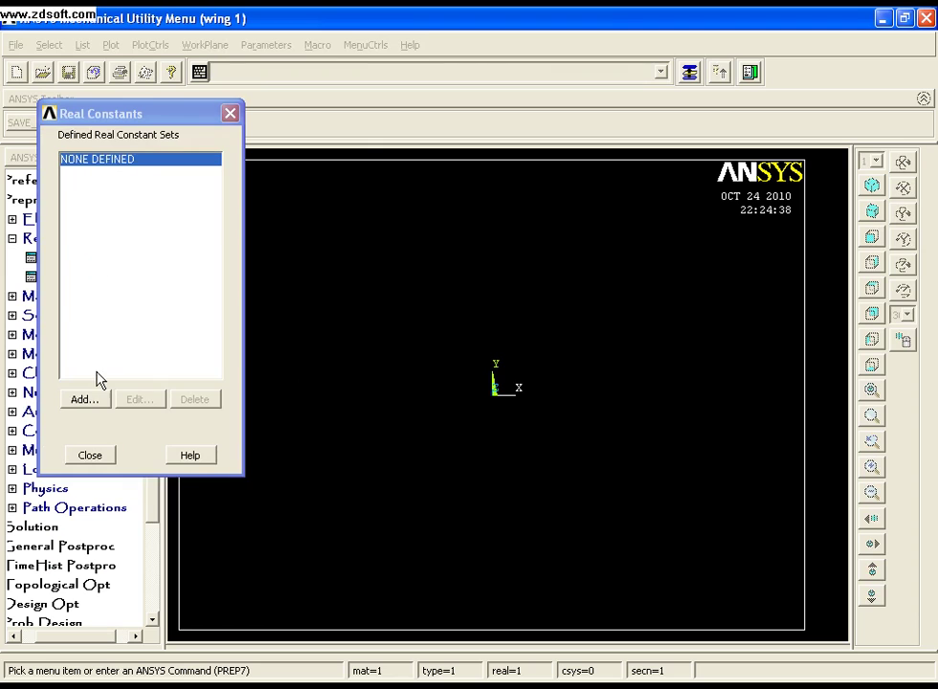
left_click(85, 399)
left_click(138, 159)
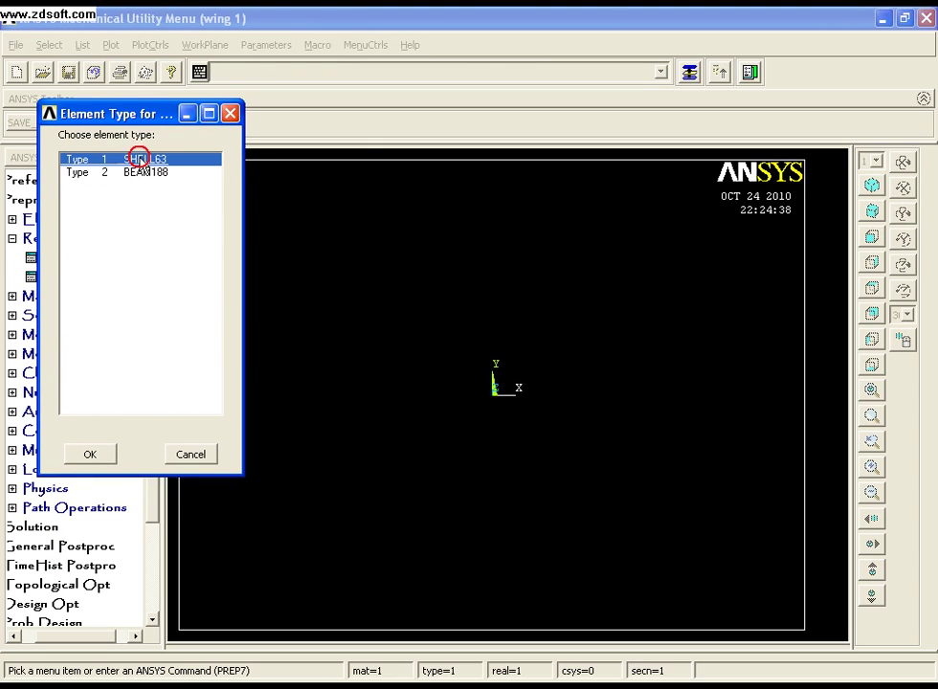
left_click(109, 458)
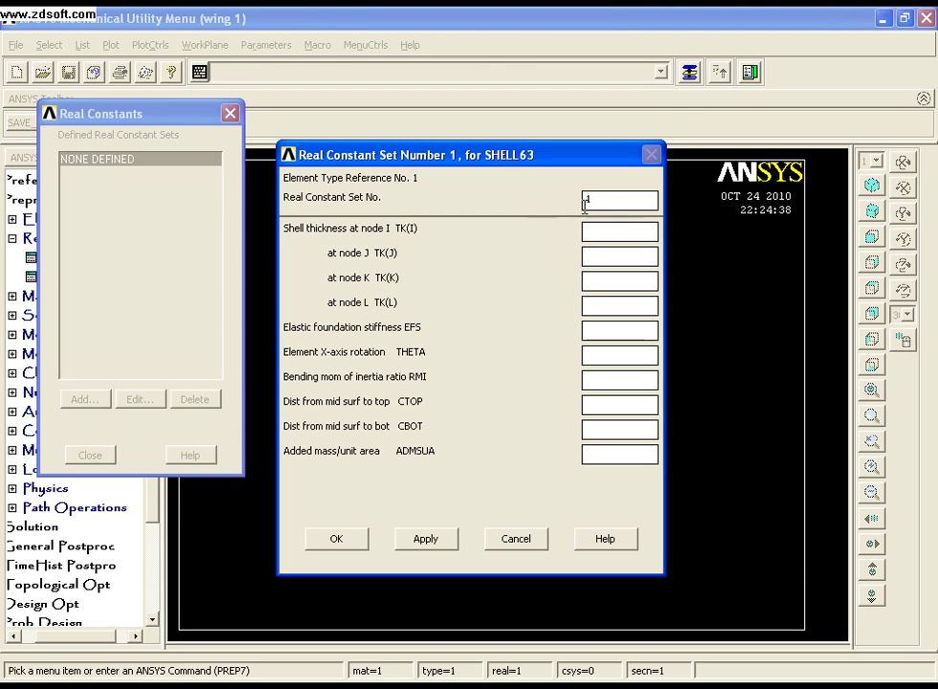
left_click(601, 229)
type("1")
left_click(357, 543)
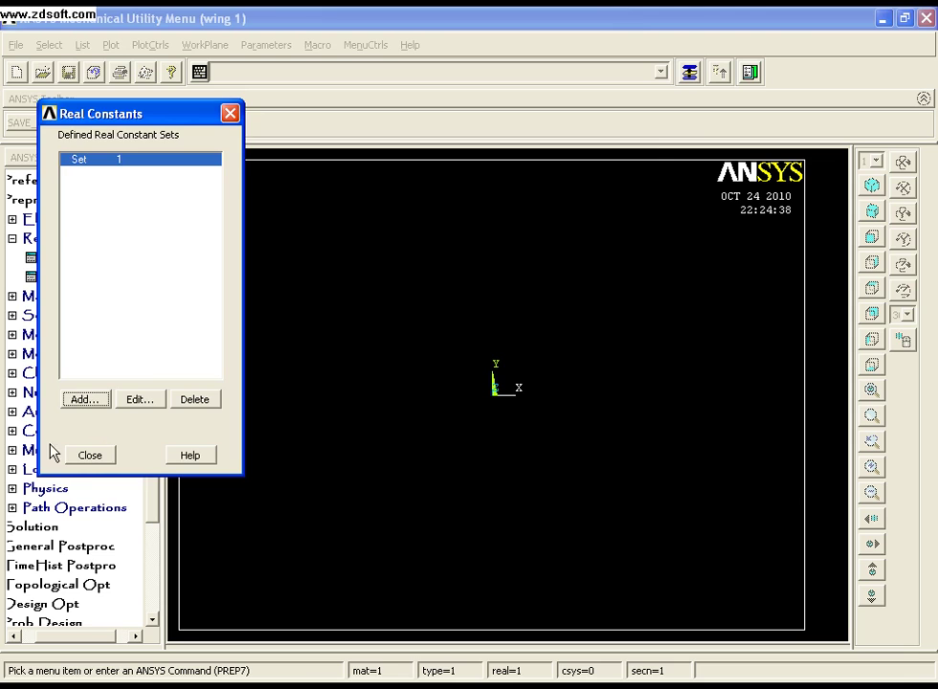
left_click(90, 455)
- Define linear elastic isotropic properties for material 1 with EX 3e7 and PRXY 0.3
left_click(75, 298)
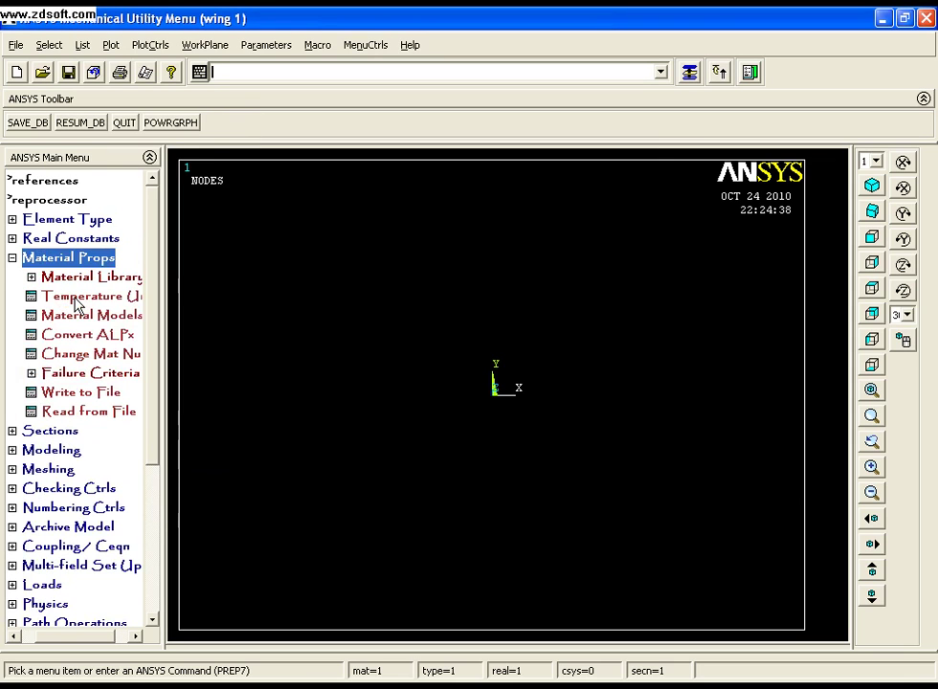
left_click(78, 315)
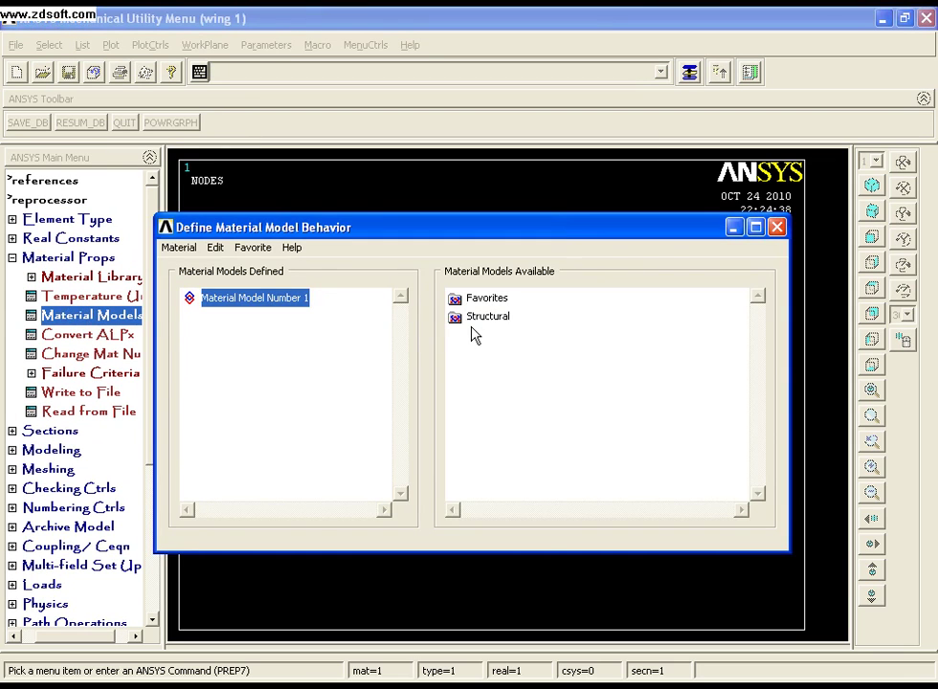
double_click(484, 317)
double_click(507, 335)
left_click(532, 355)
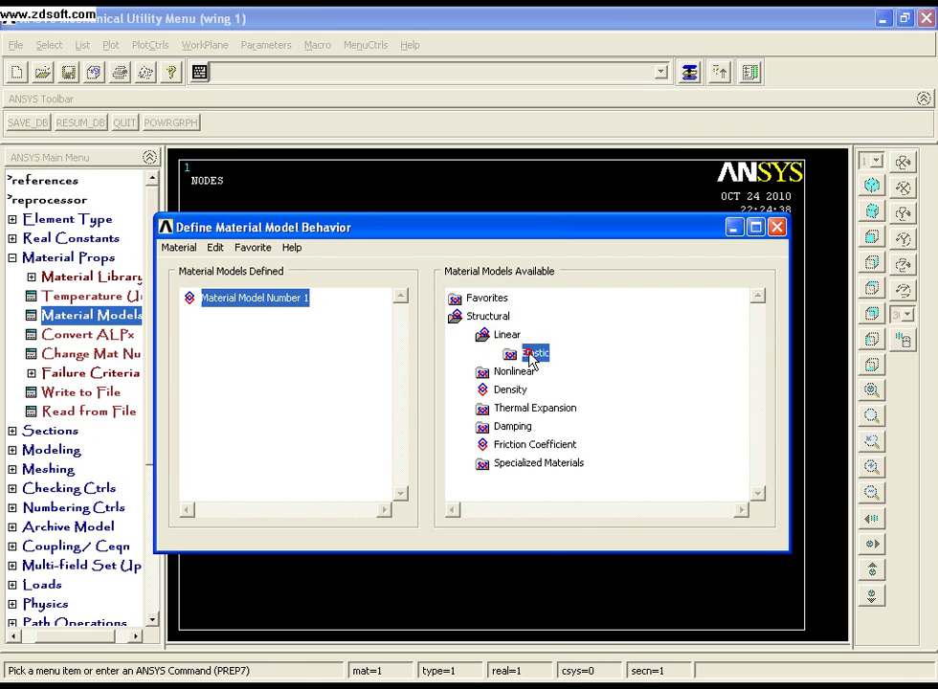
double_click(532, 355)
double_click(562, 371)
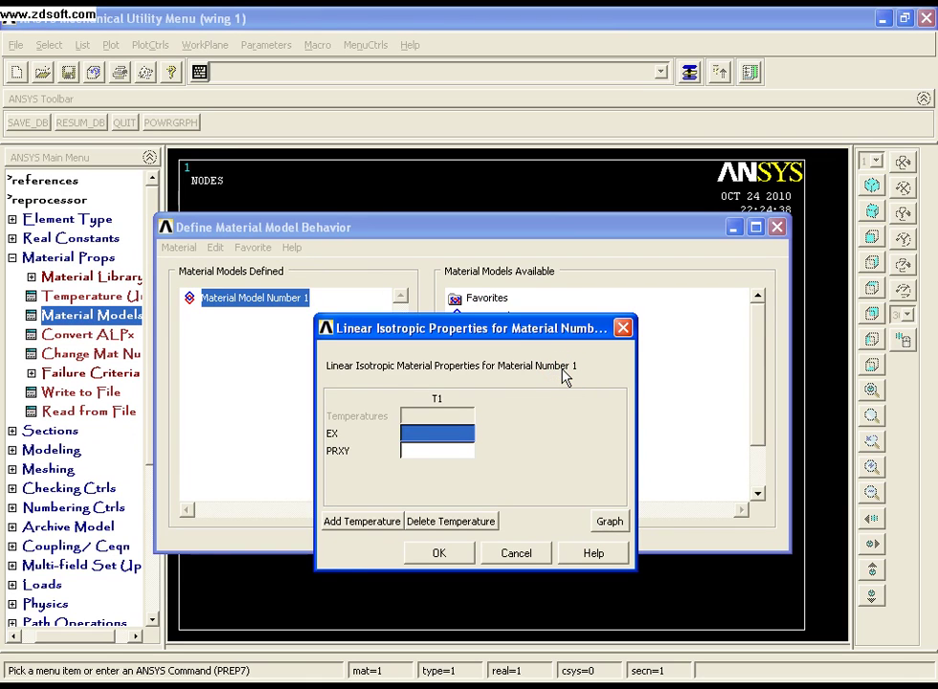
type("3e7")
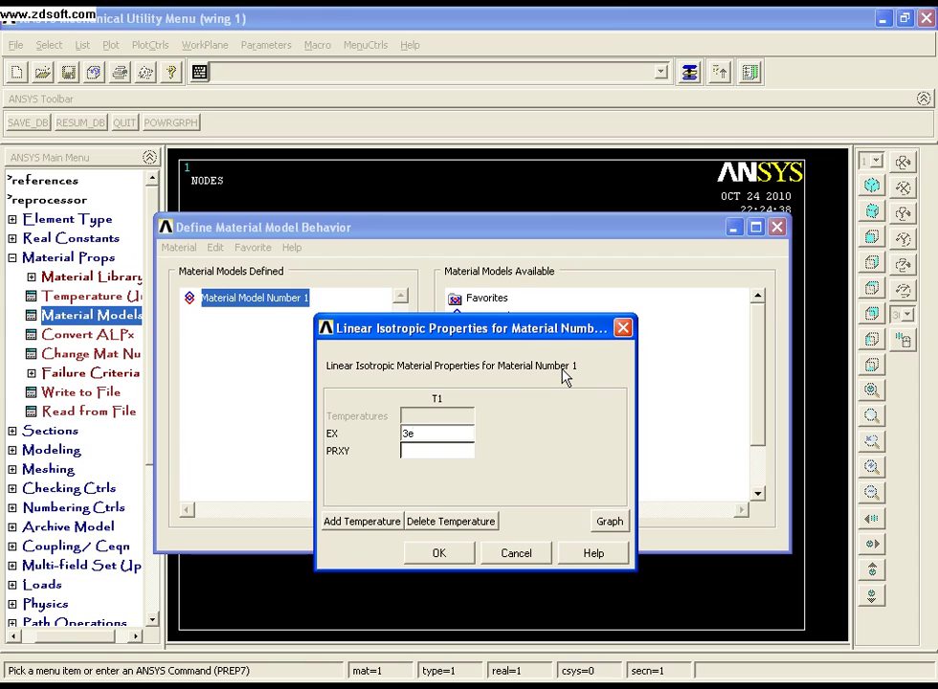
left_click(464, 452)
type(".")
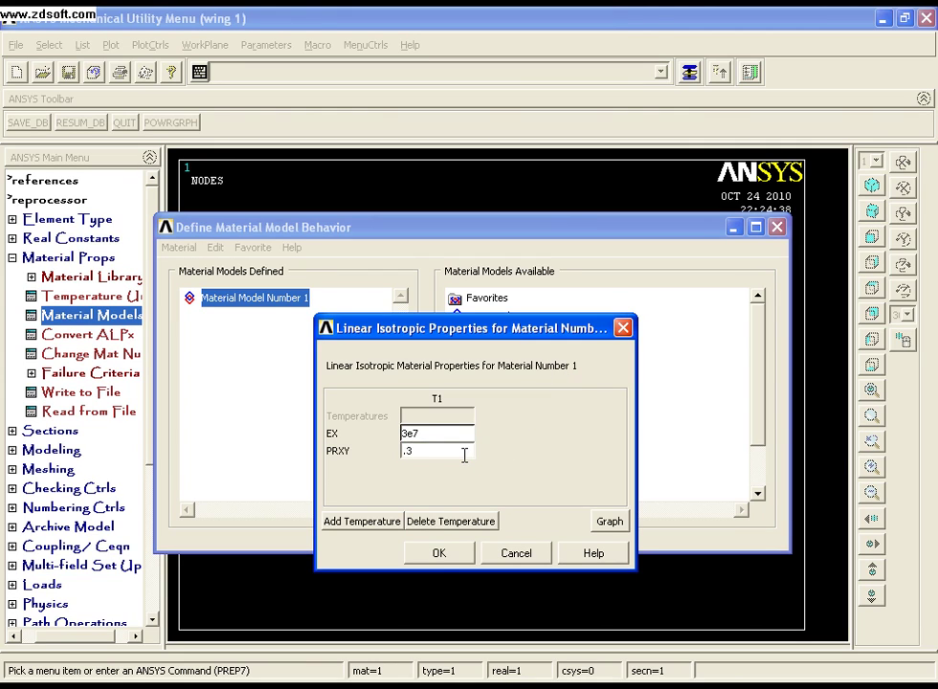
type("3")
left_click(439, 553)
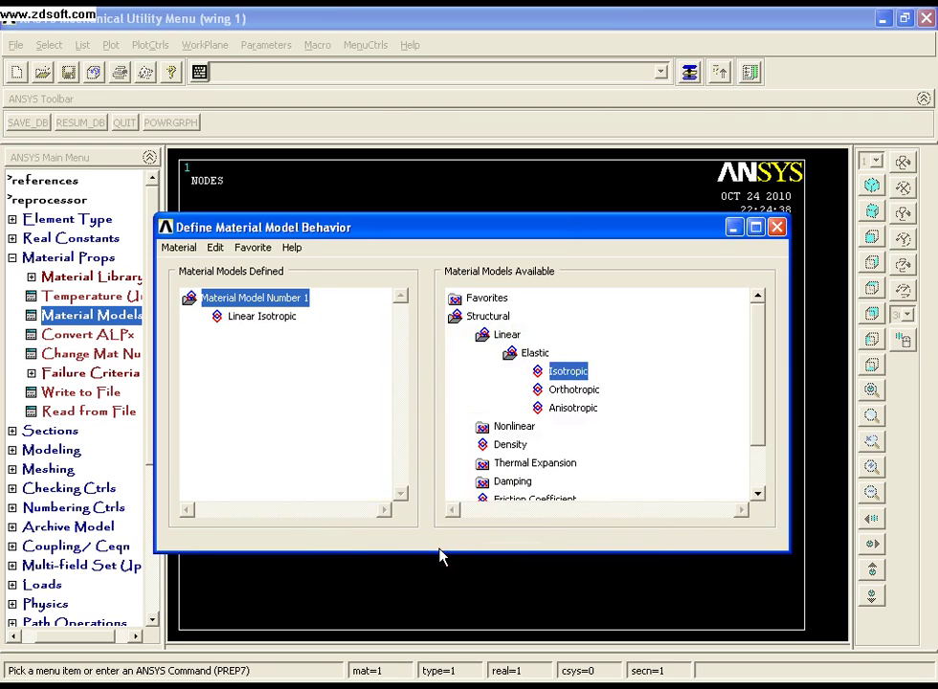
- Set the density of material 1 to 1.23 and finish the material model definition
double_click(501, 446)
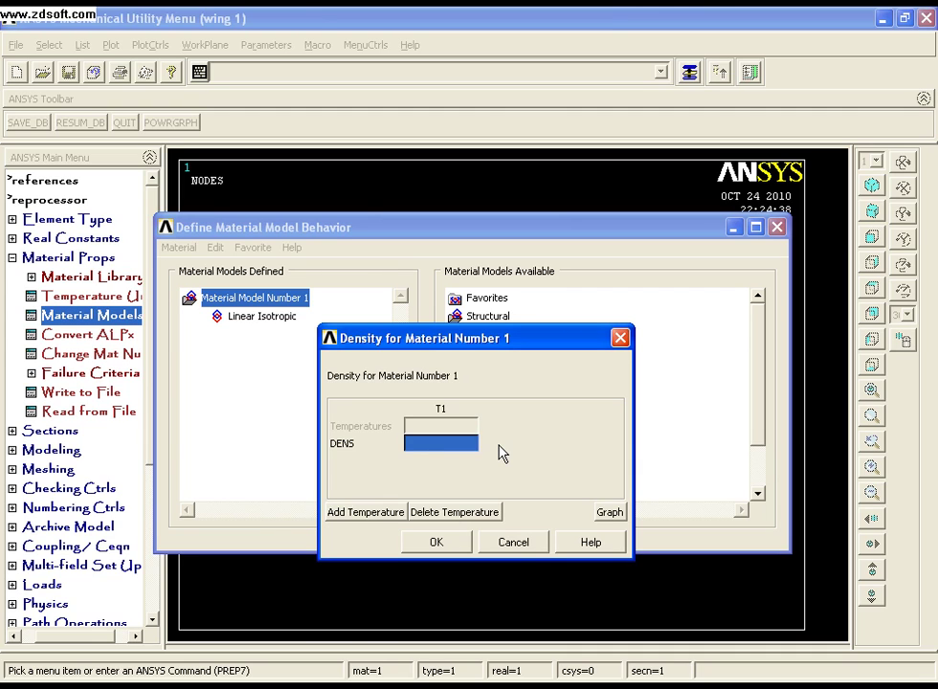
type("1.23")
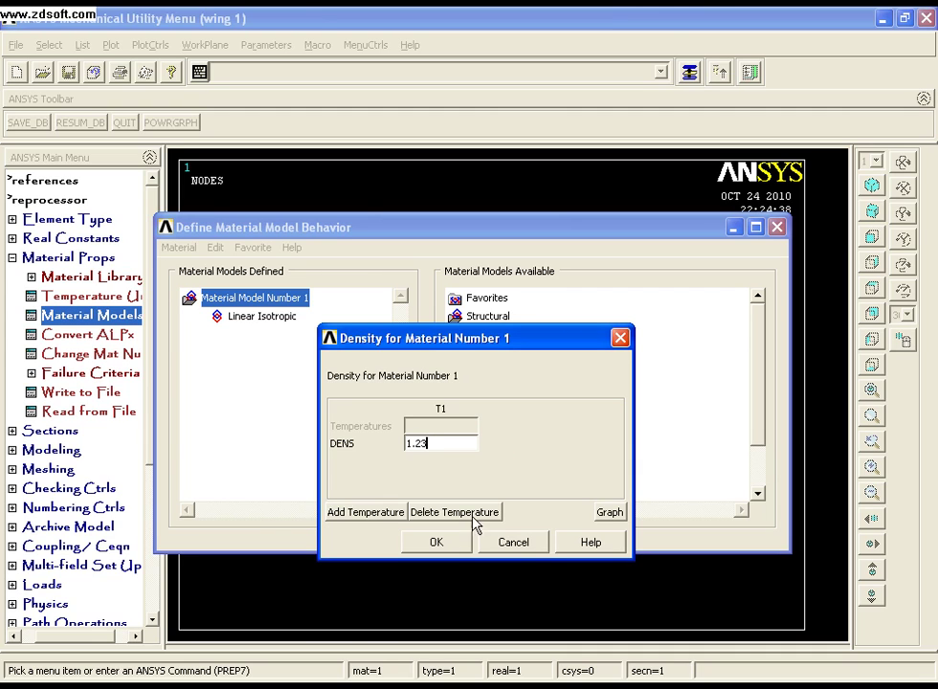
left_click(438, 543)
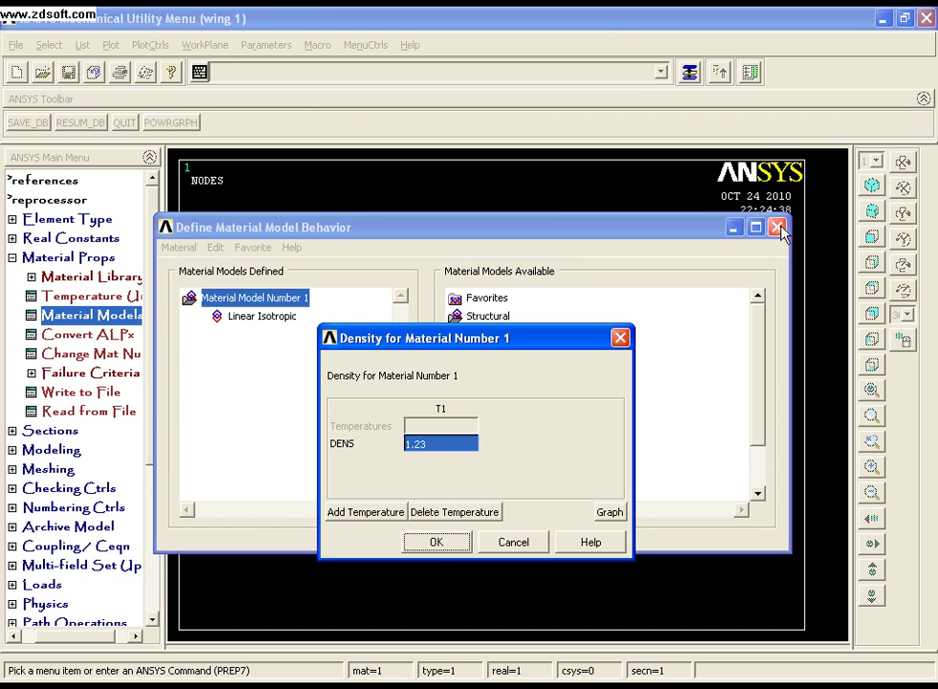
left_click(436, 542)
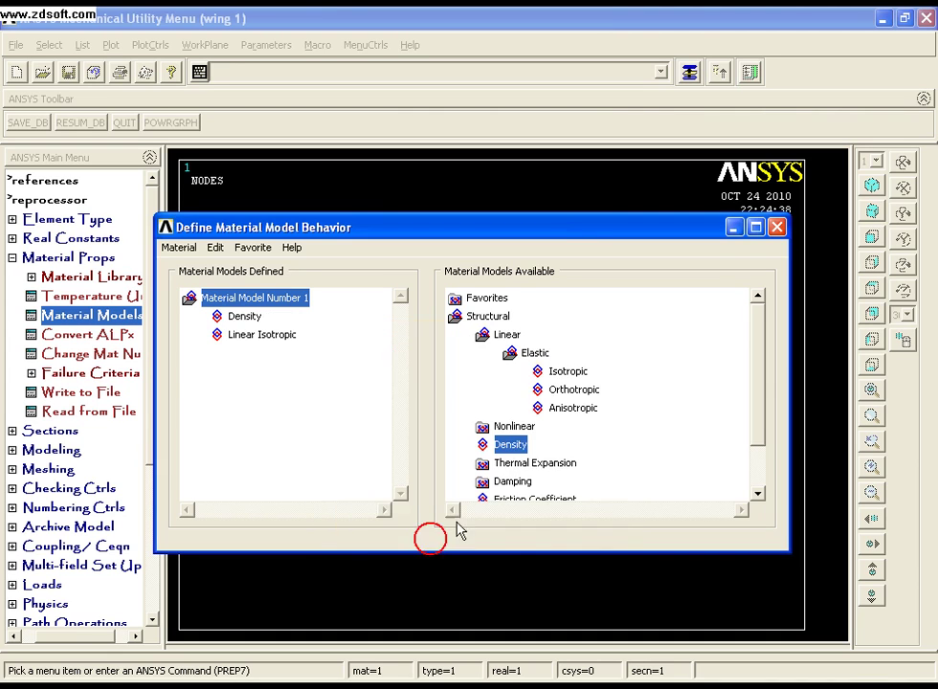
left_click(777, 226)
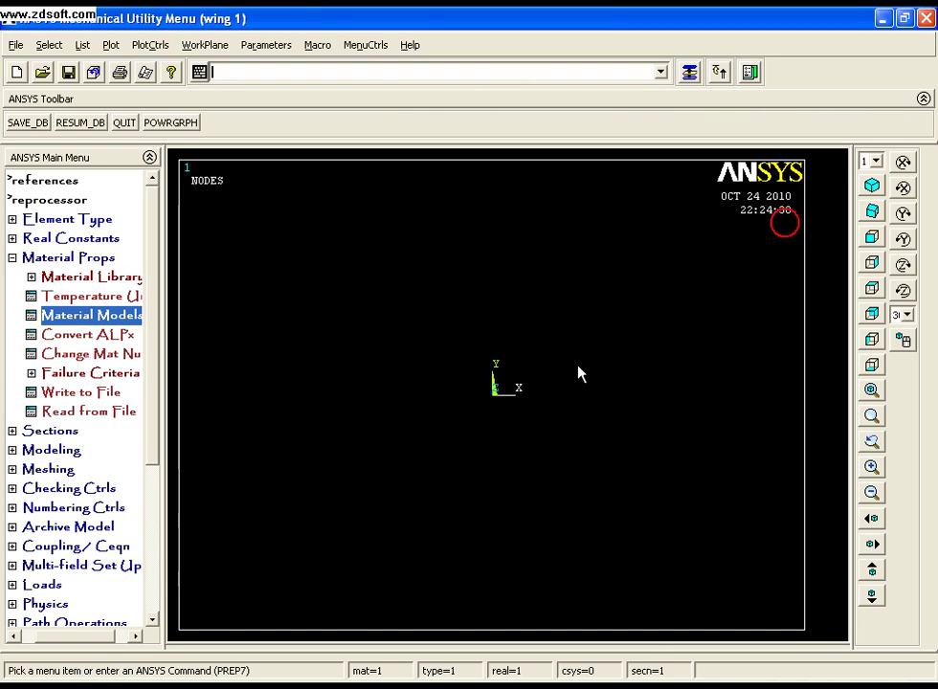
- Define beam section 1 as a solid circle with radius R 3 and preview its section mesh
left_click(60, 432)
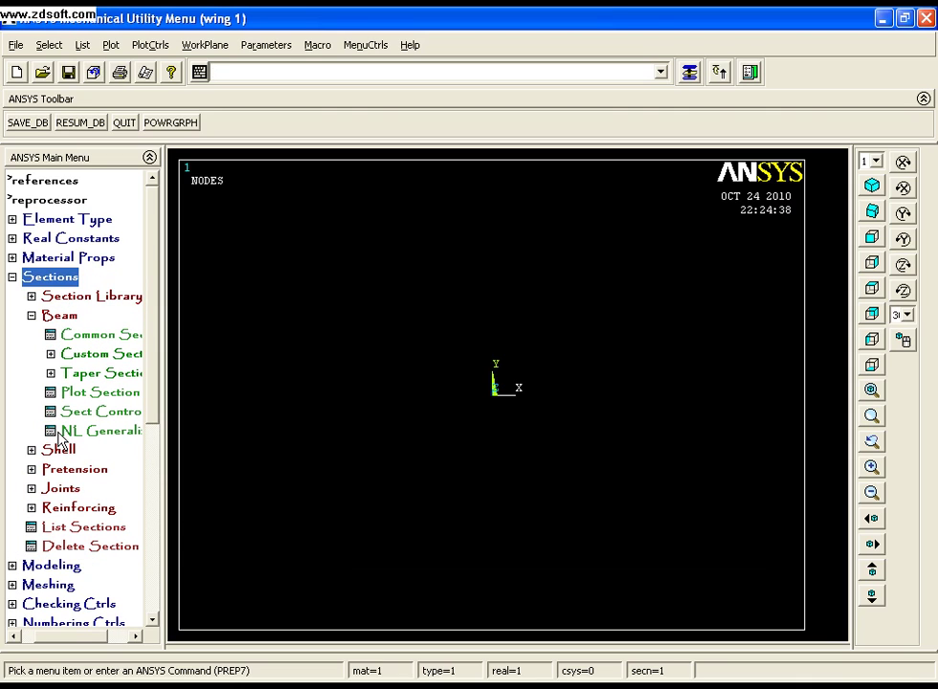
left_click(77, 334)
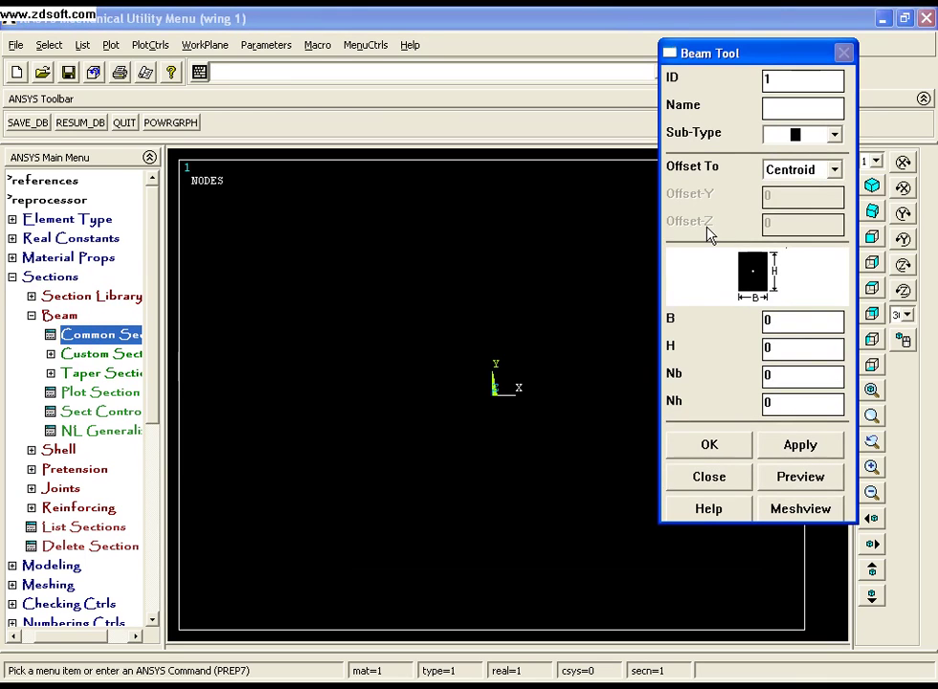
left_click(835, 134)
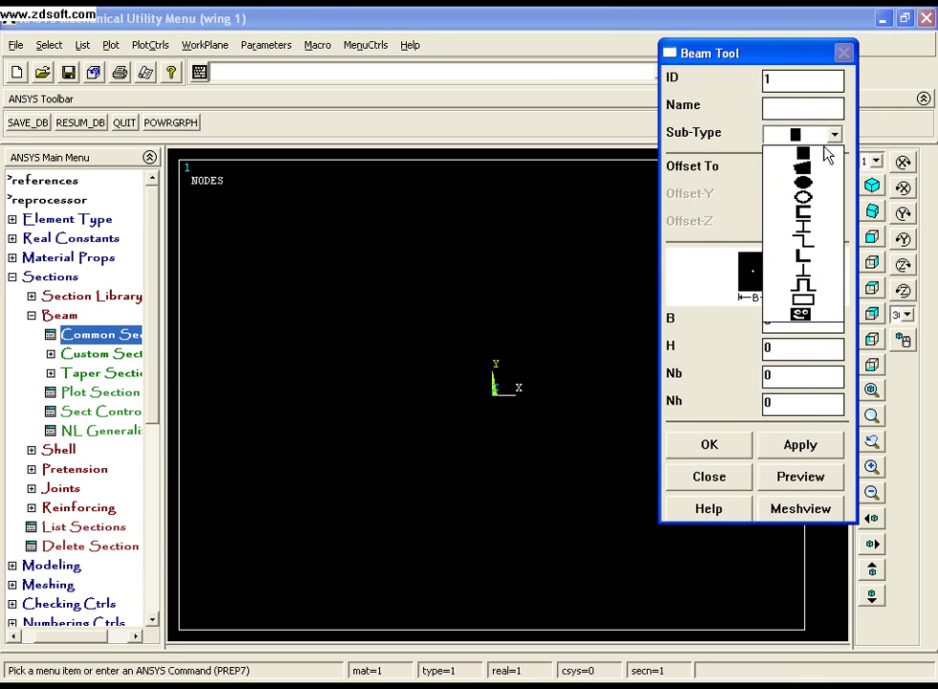
left_click(820, 184)
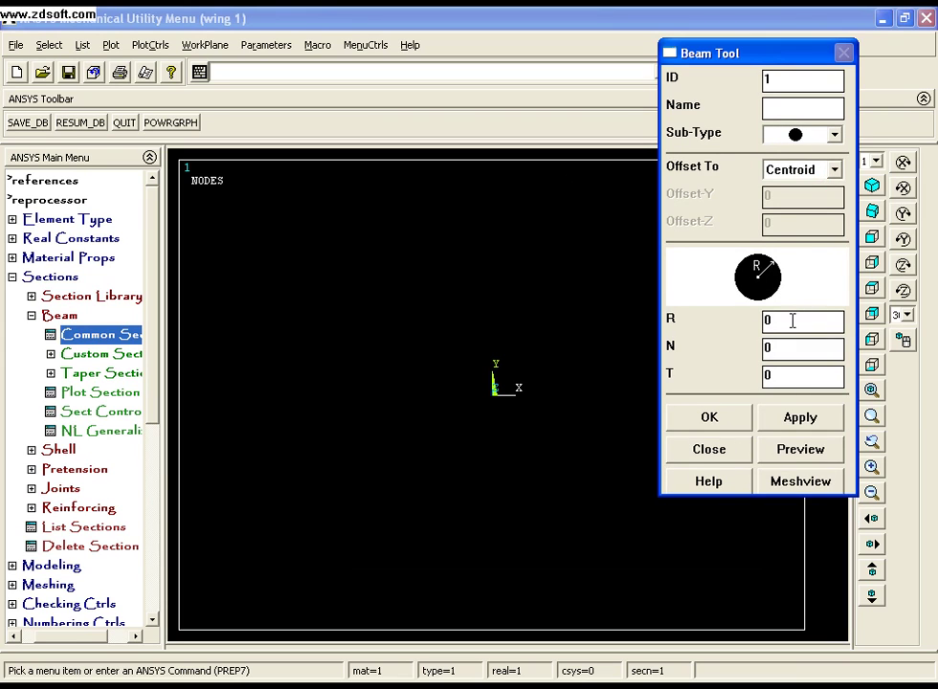
double_click(796, 320)
type("3")
left_click(803, 480)
- Set the circular section's divisions to N 20 and T 10, accept it, and replot the graphics
double_click(789, 346)
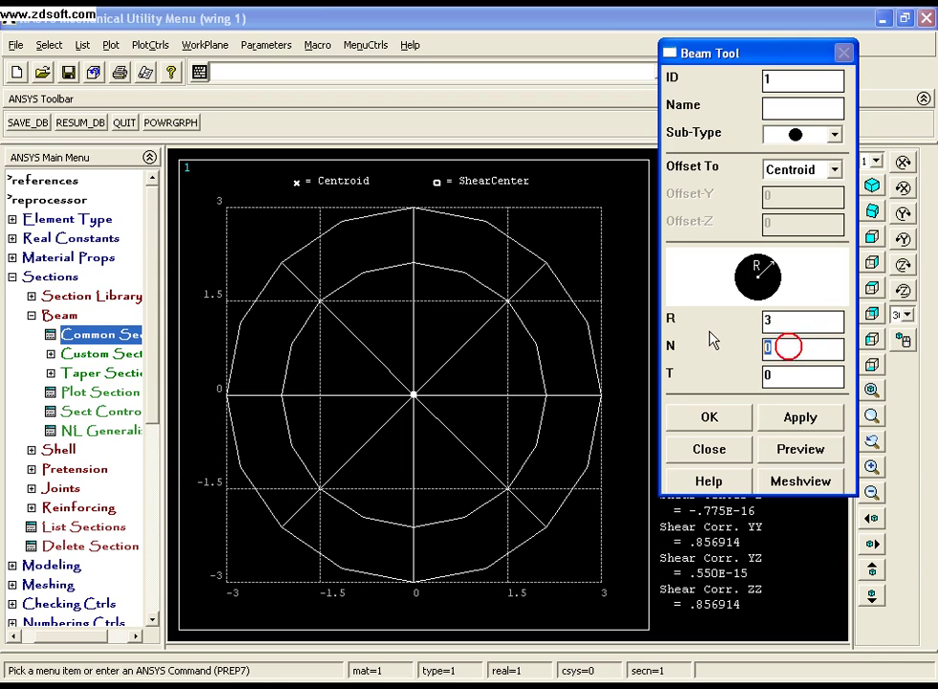
type("20")
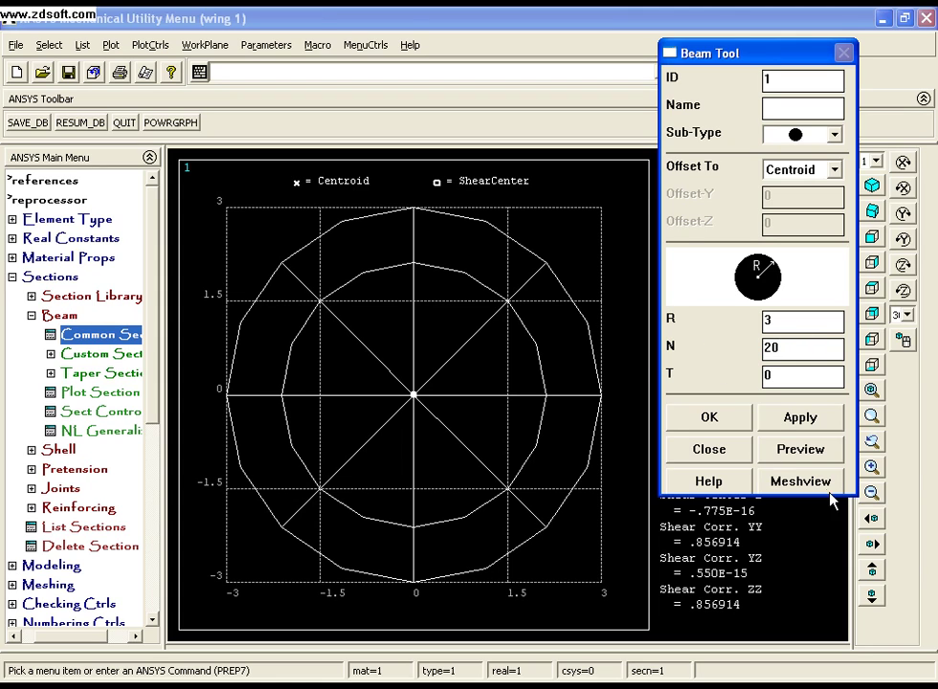
left_click(809, 482)
double_click(784, 375)
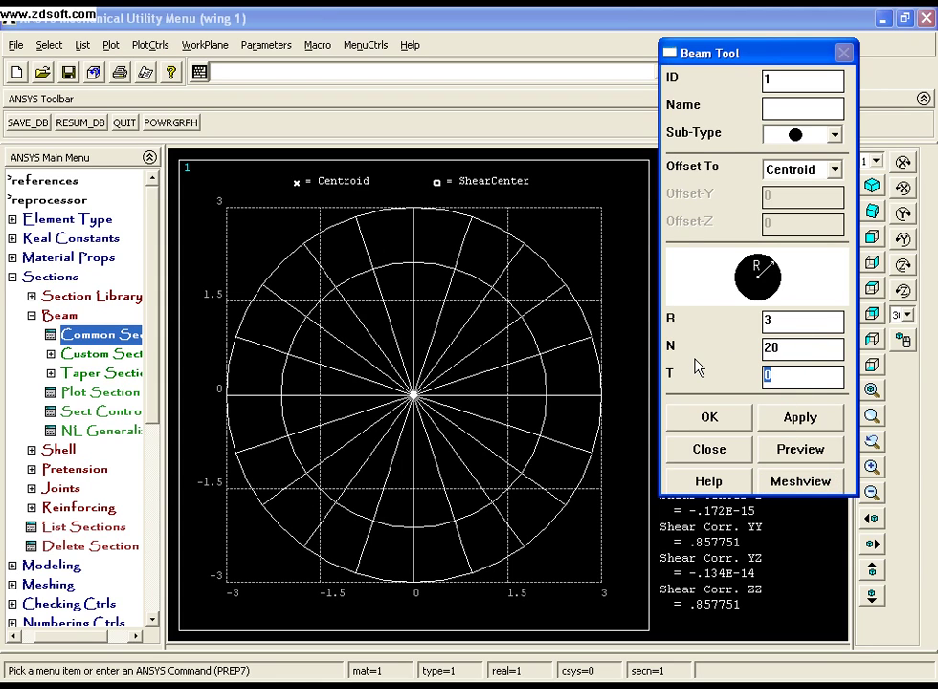
type("10")
left_click(712, 419)
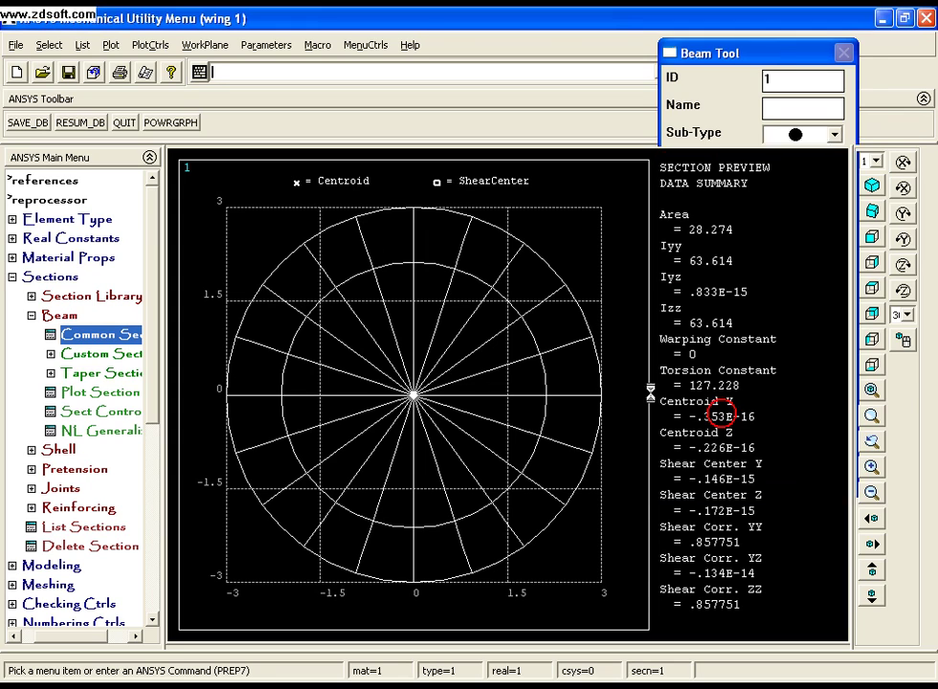
right_click(478, 335)
left_click(503, 340)
left_click(52, 276)
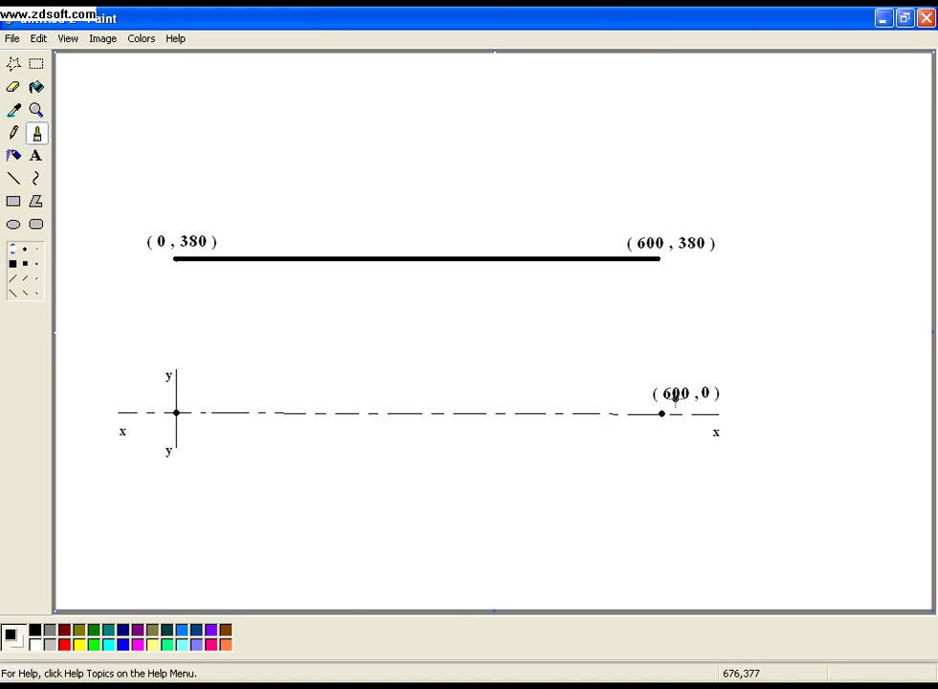
- Switch from Paint to the ANSYS Mechanical window and create a keypoint at the origin of the active coordinate system
left_click(306, 684)
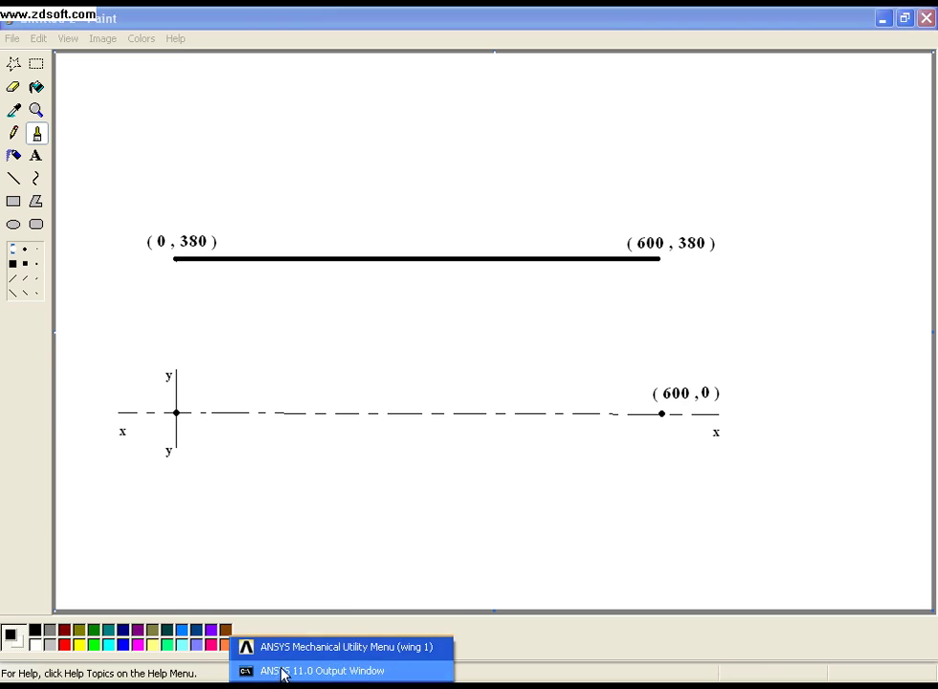
left_click(285, 648)
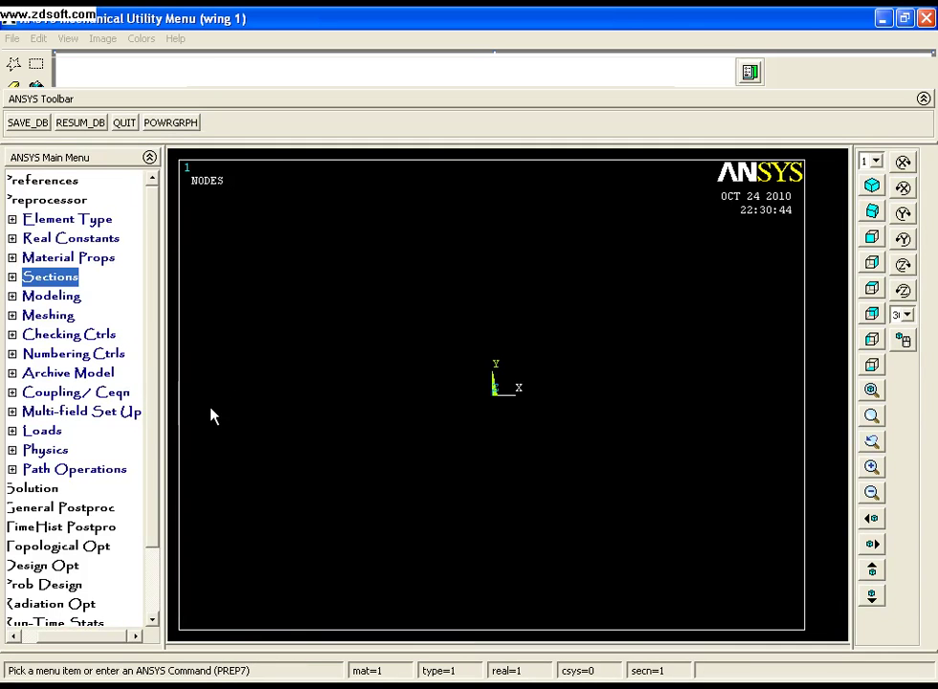
left_click(52, 296)
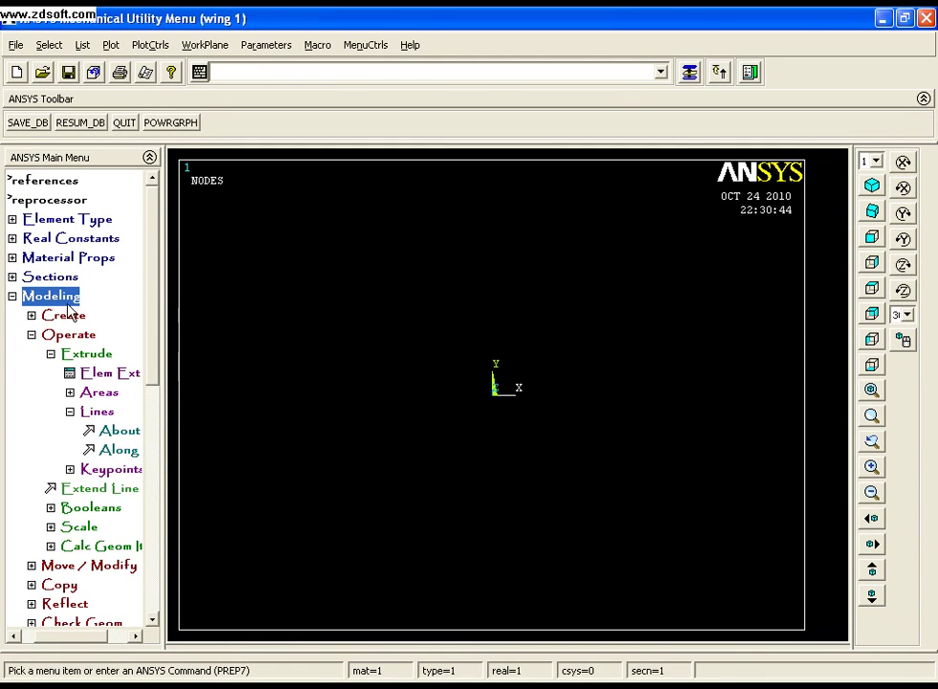
left_click(67, 314)
left_click(59, 335)
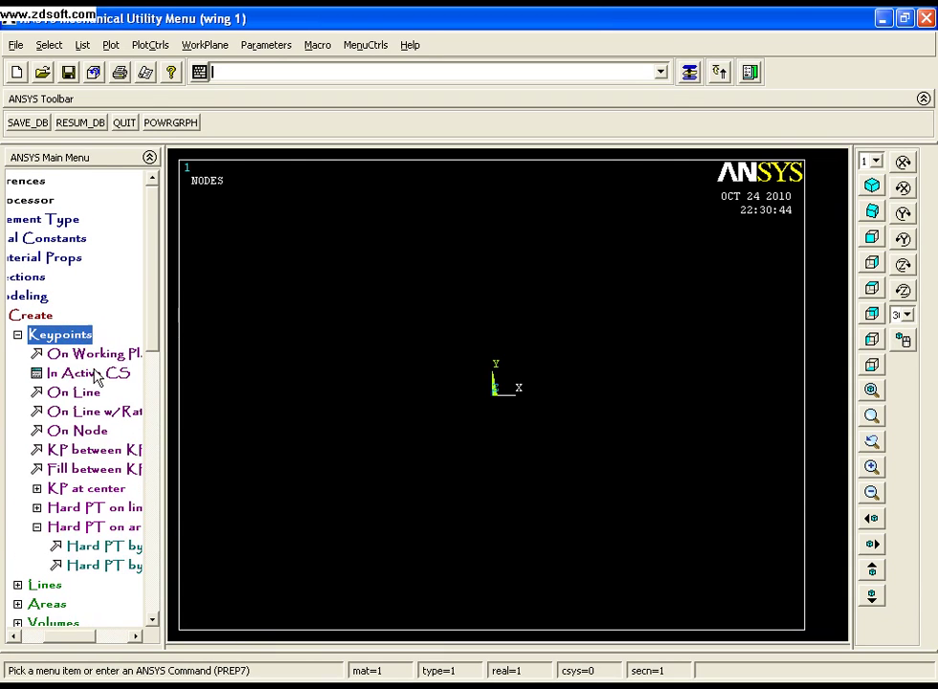
left_click(96, 377)
double_click(620, 360)
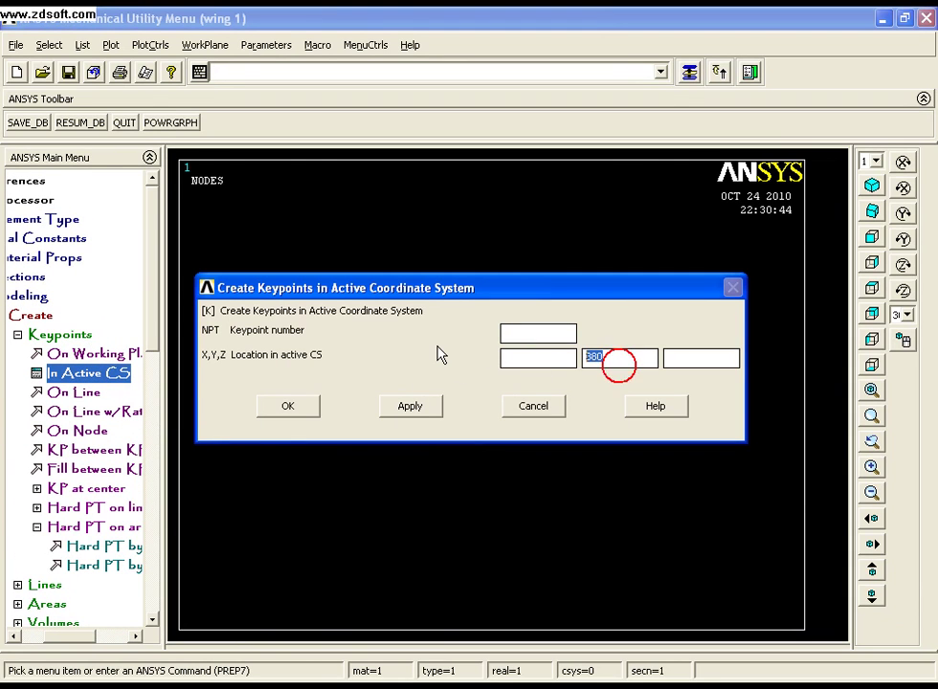
key("Delete")
left_click(410, 406)
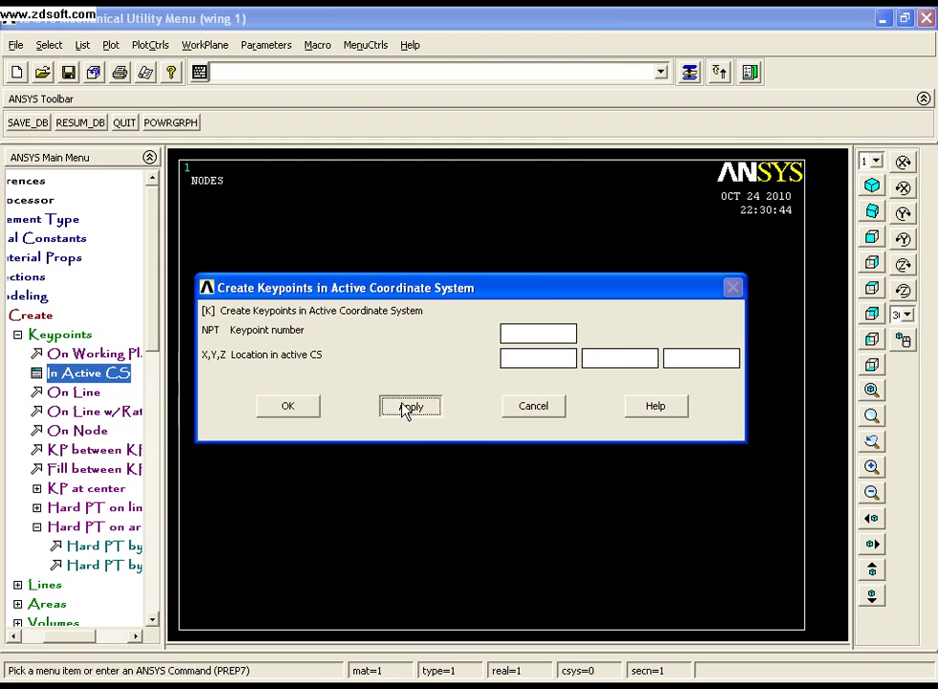
- Create keypoints at (600, 0) and (600, 380) in the active coordinate system
left_click(565, 361)
type("600")
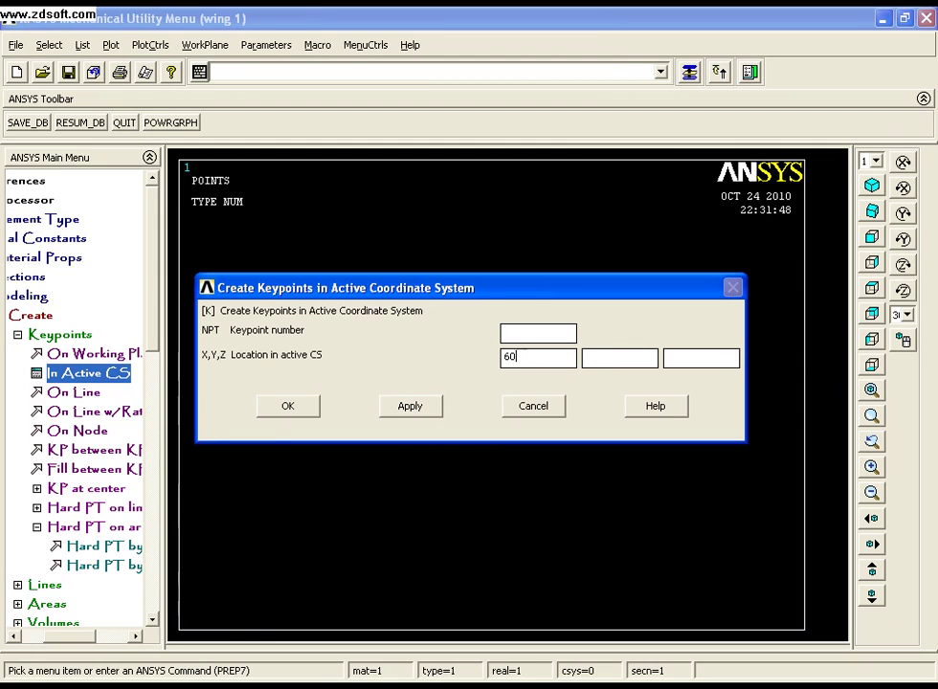
left_click(412, 406)
left_click(609, 357)
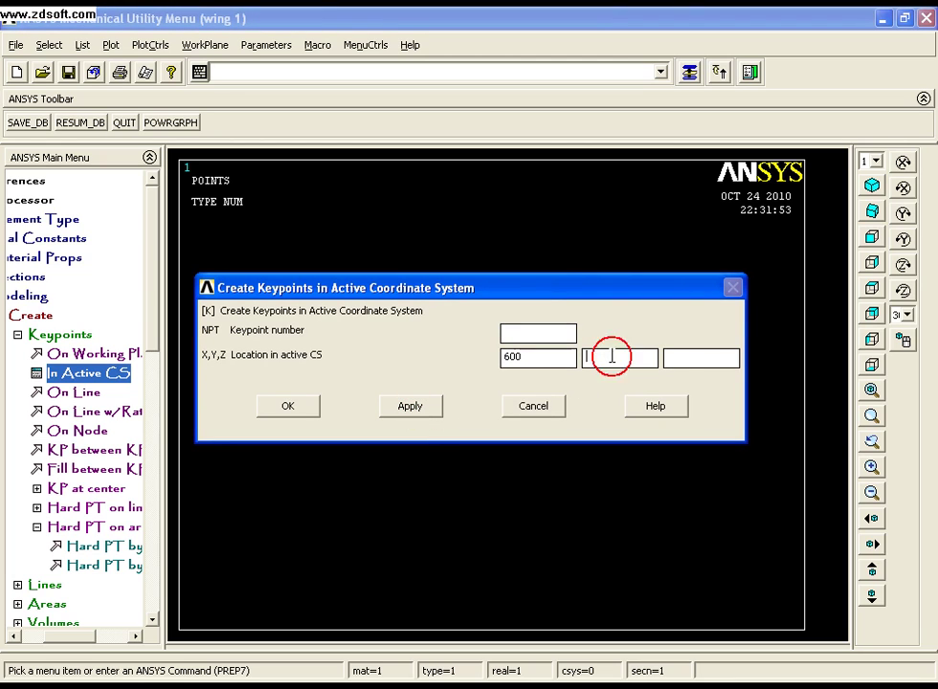
type("3")
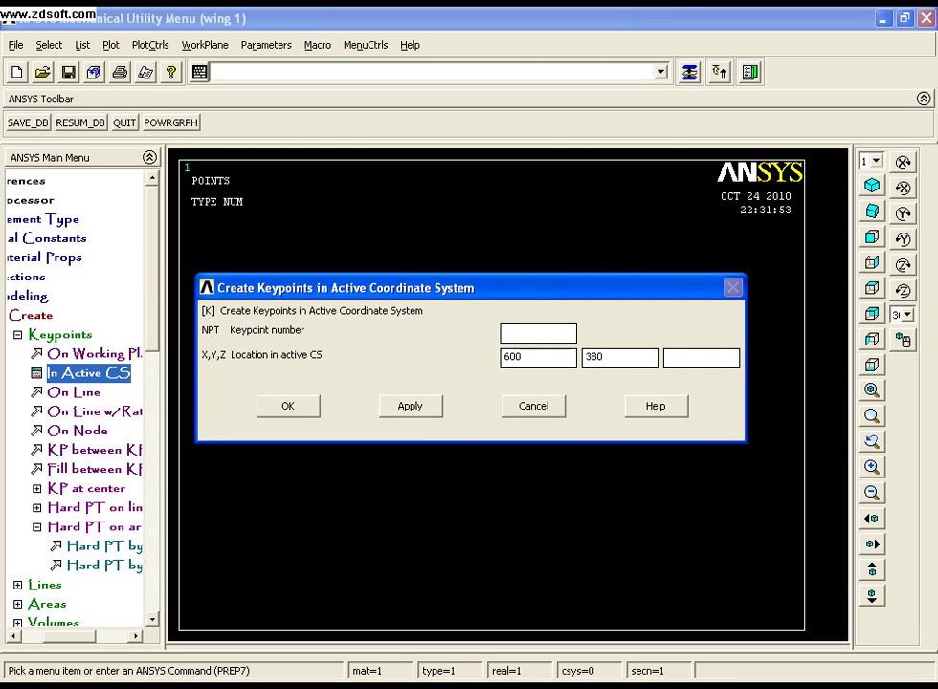
type("80")
left_click(421, 406)
- Create the last keypoint at (0, 380) and finish keypoint creation
left_click(540, 355)
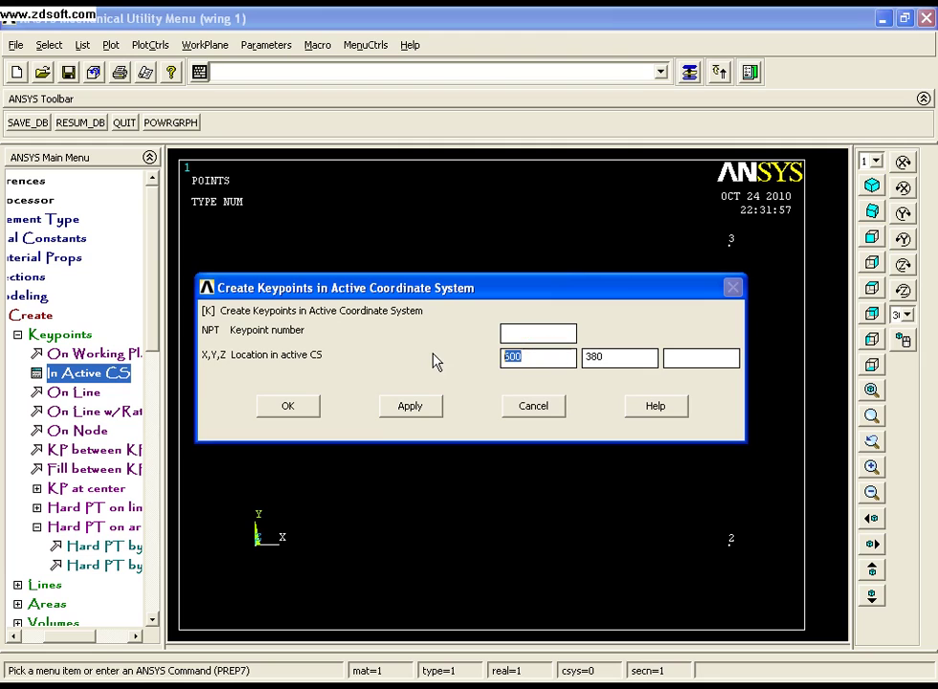
type("0")
left_click(292, 412)
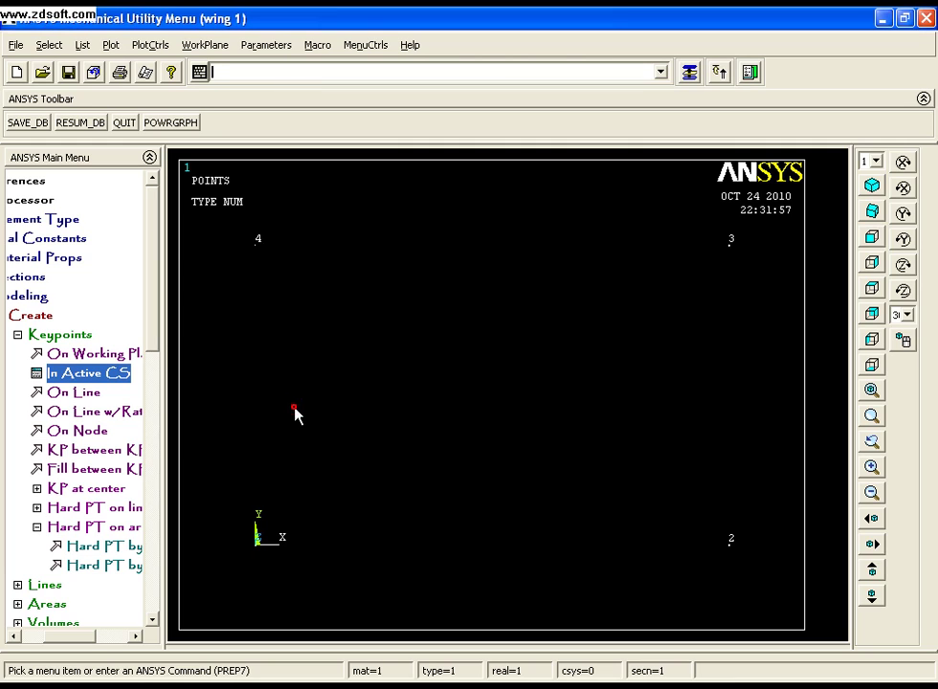
left_click(258, 549)
left_click(255, 245)
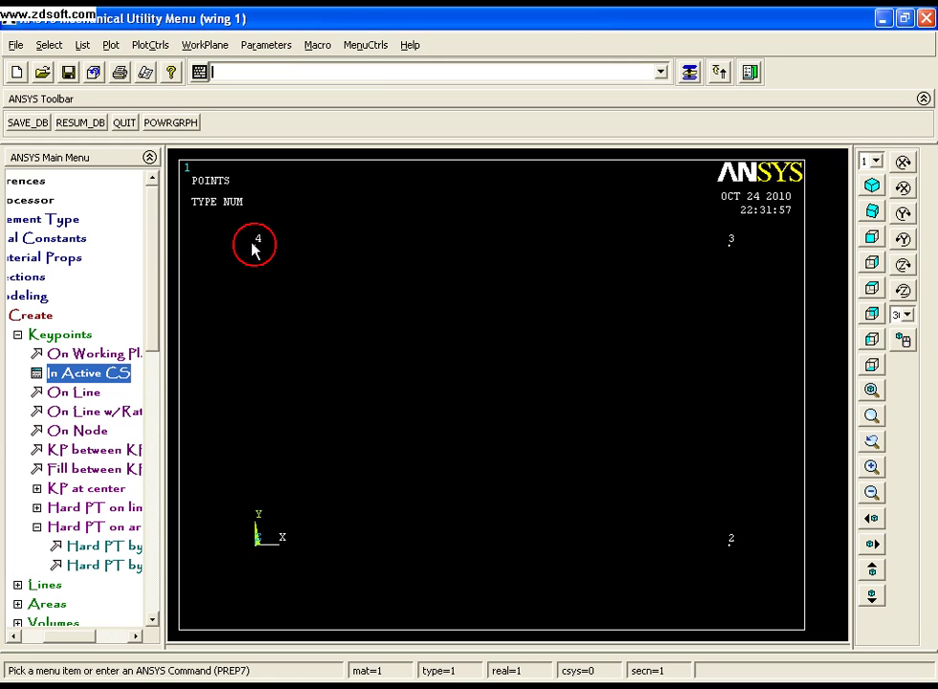
- Create a straight line between keypoints 4 and 3
left_click(69, 334)
left_click(67, 353)
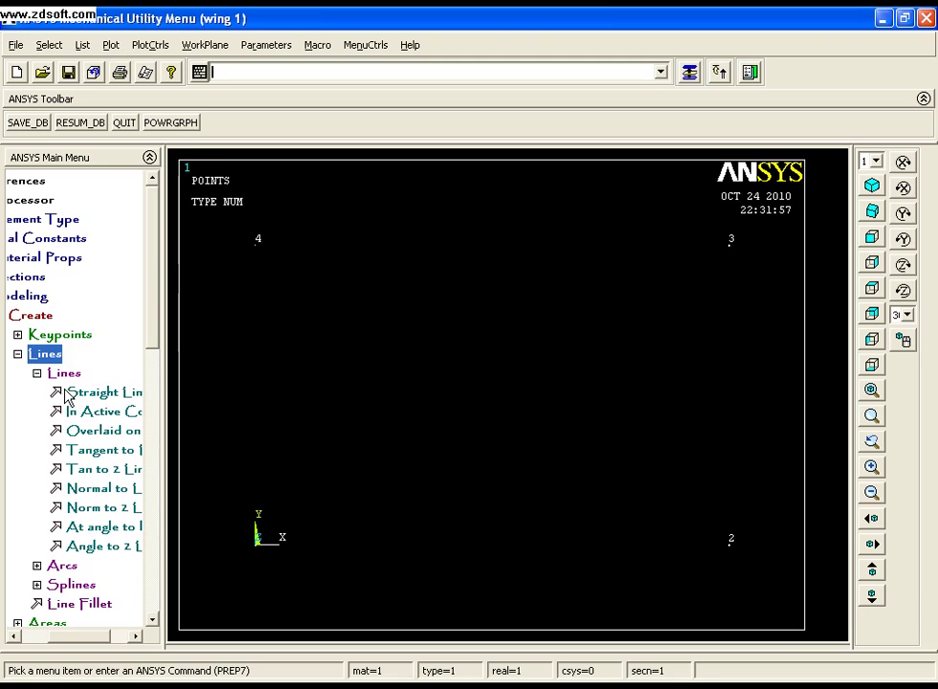
left_click(83, 395)
left_click(255, 245)
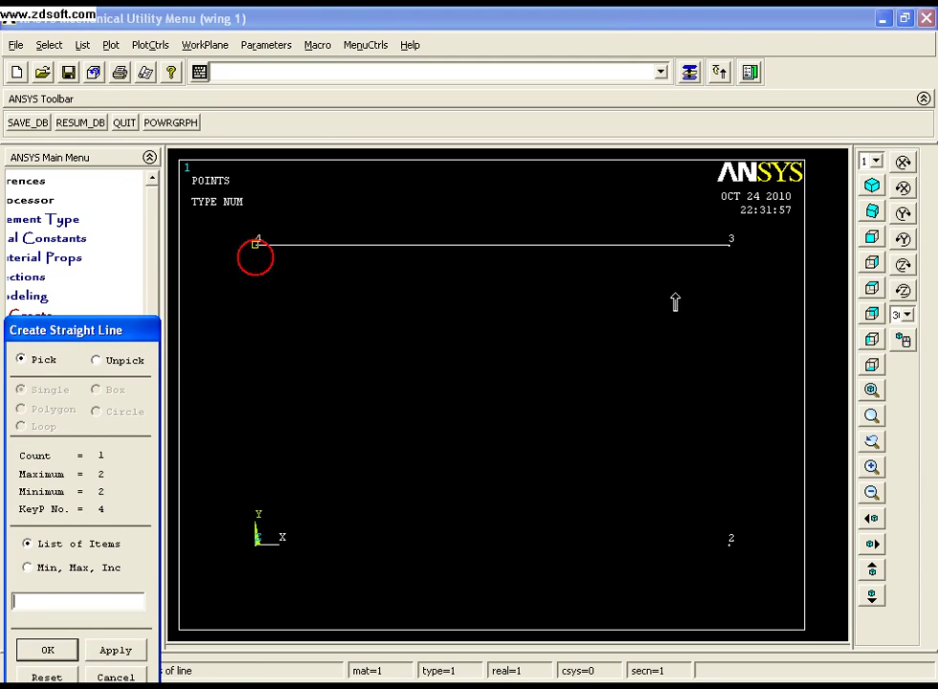
left_click(740, 286)
left_click(46, 650)
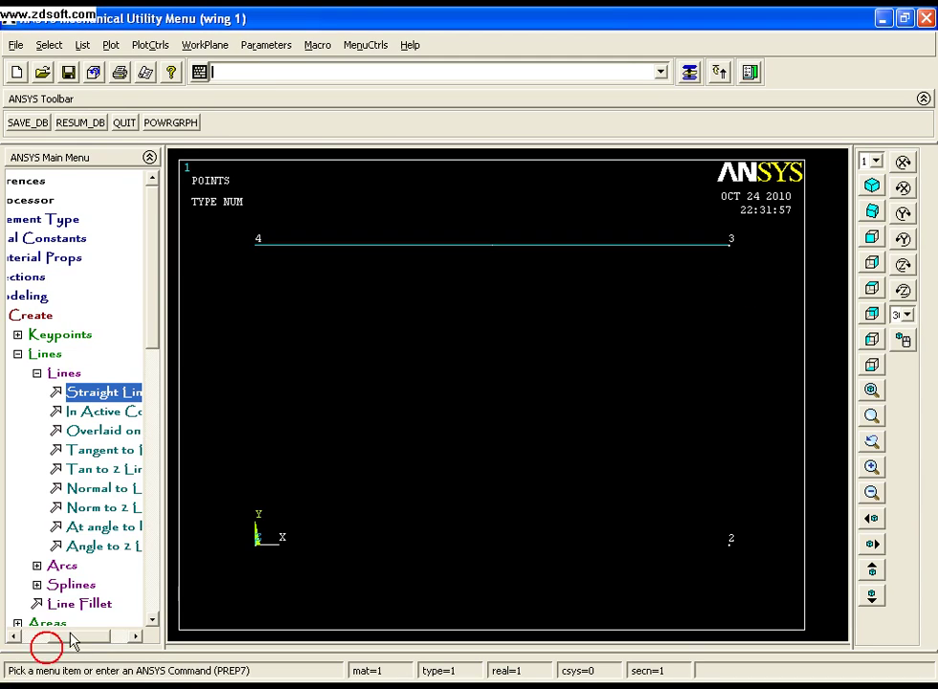
left_click(54, 372)
left_click(46, 353)
left_click(50, 315)
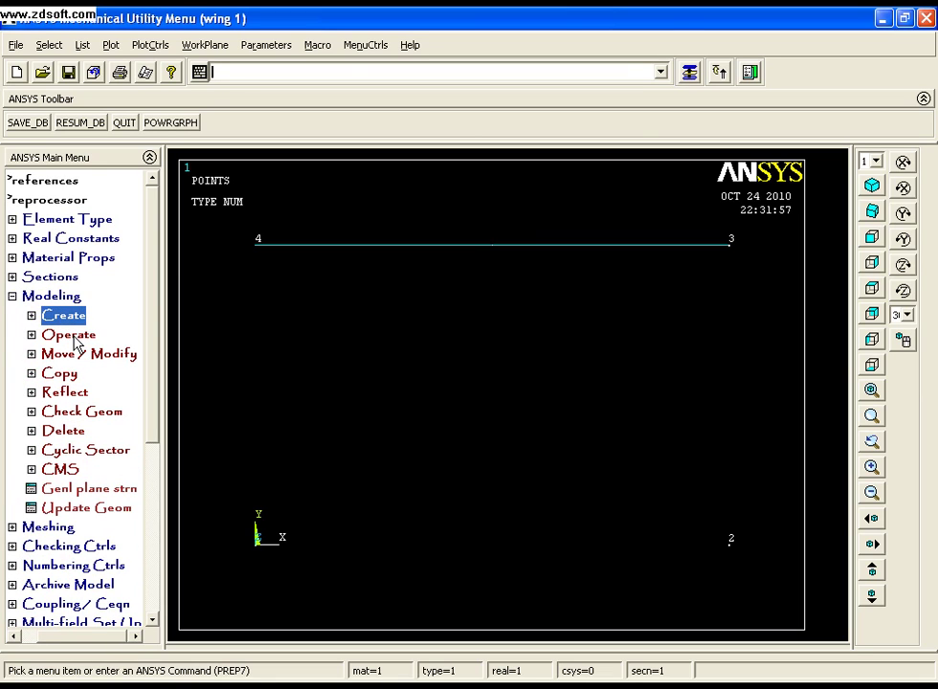
- Sweep the line between keypoints 4 and 3 about the axis through the origin keypoint and keypoint 2, with 360 degrees and 4 area segments
left_click(73, 338)
left_click(69, 355)
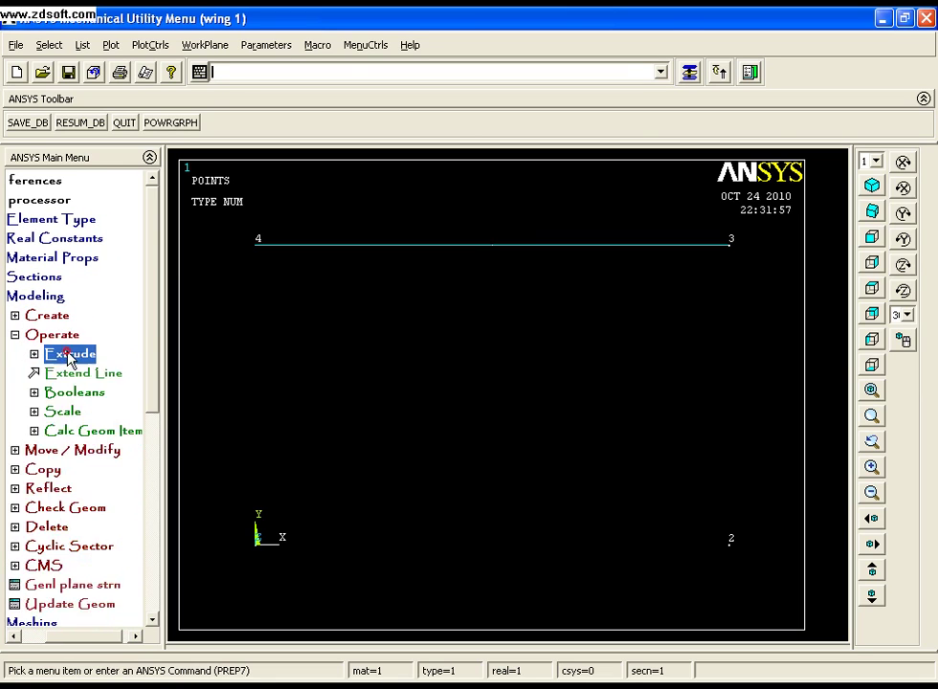
left_click(68, 355)
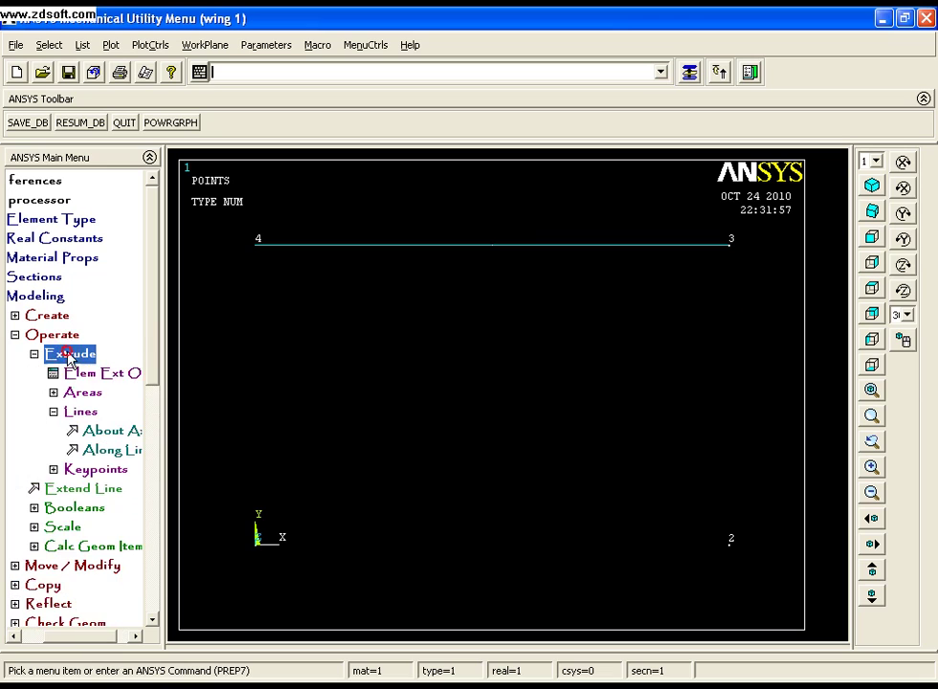
left_click(115, 431)
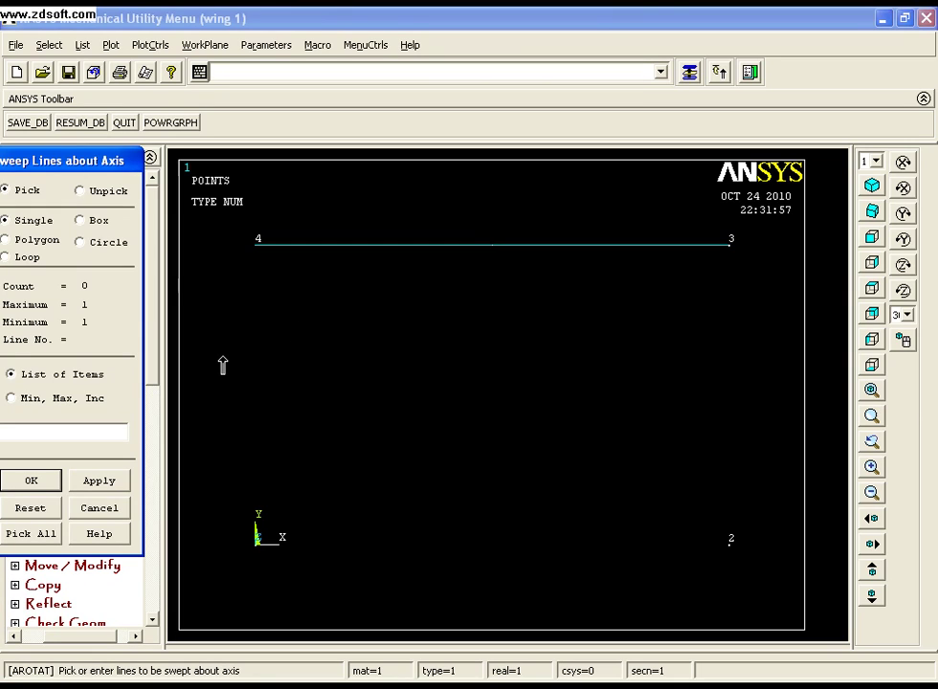
left_click(338, 247)
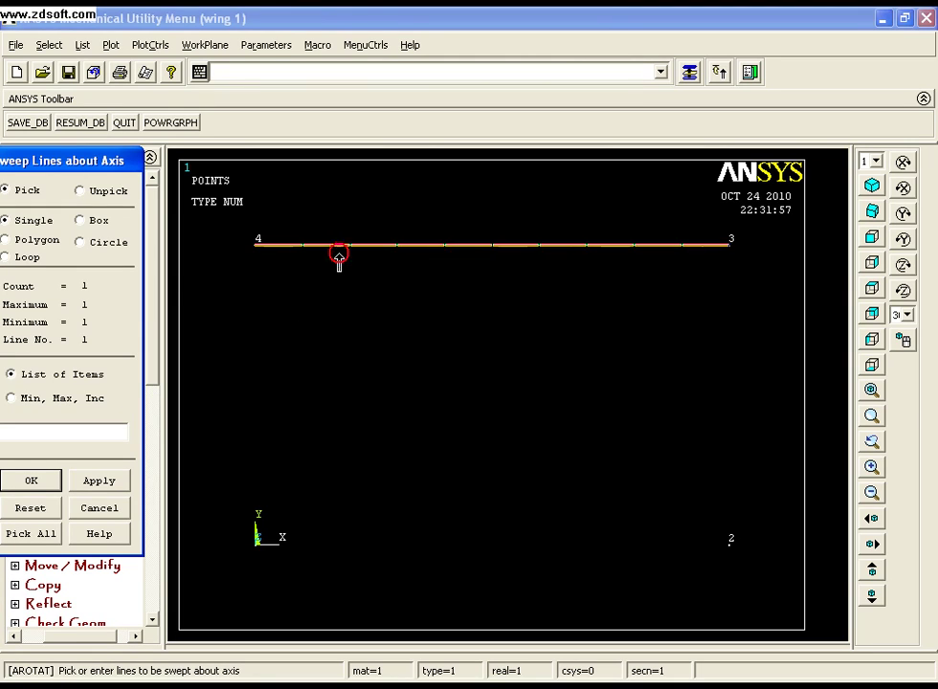
left_click(27, 483)
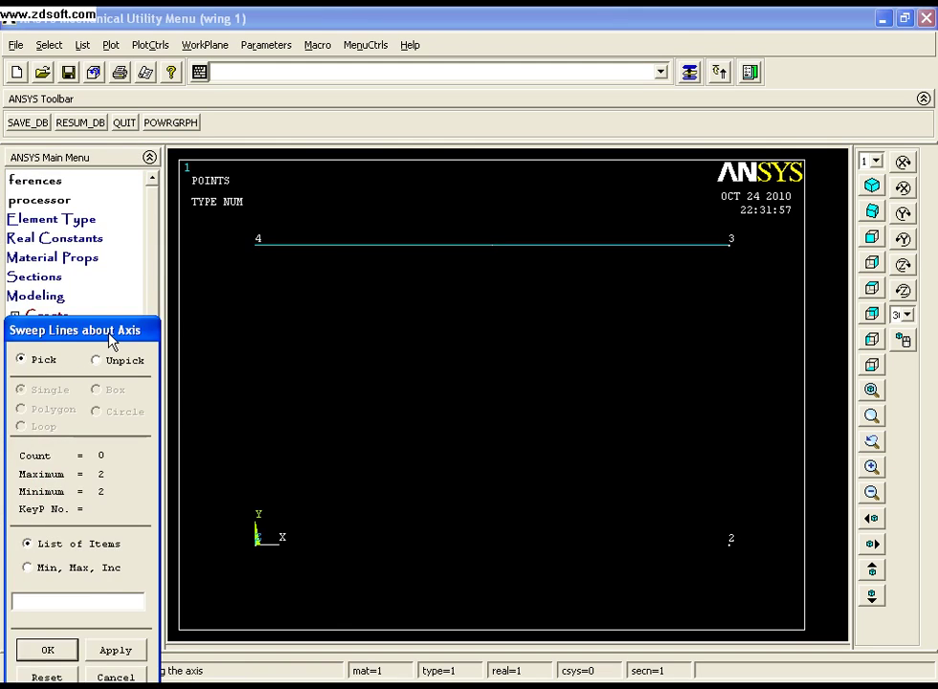
left_click_drag(111, 337, 106, 199)
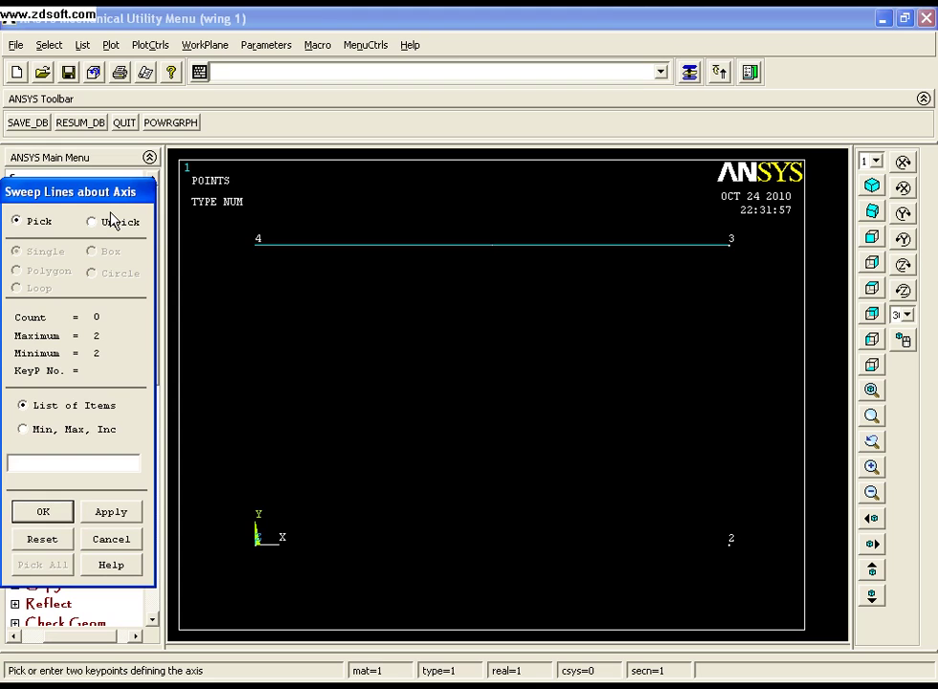
left_click(255, 536)
left_click(733, 552)
left_click(36, 513)
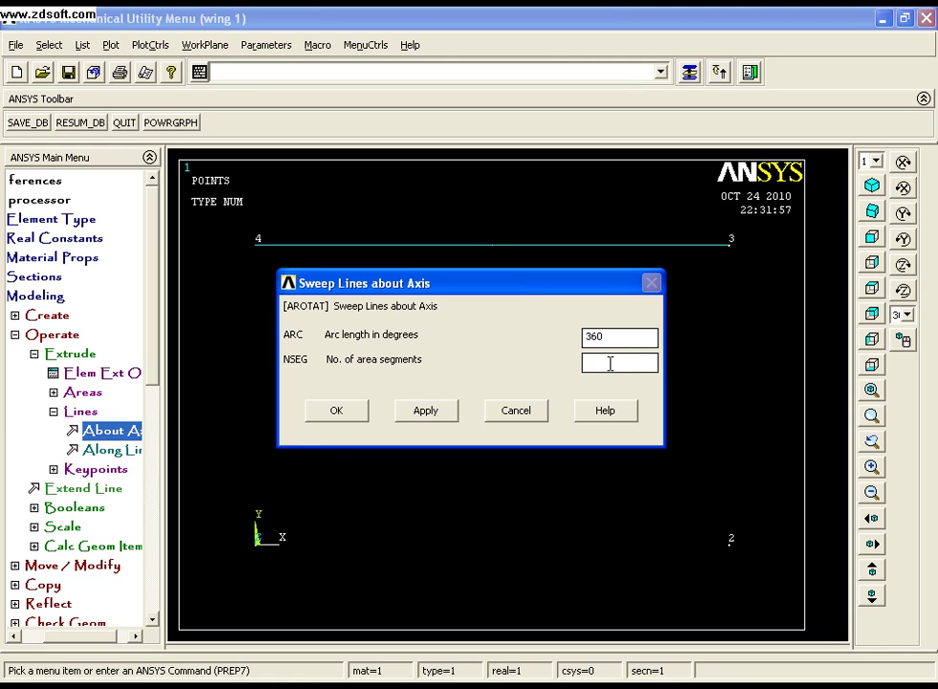
left_click(609, 362)
type("4")
left_click(334, 415)
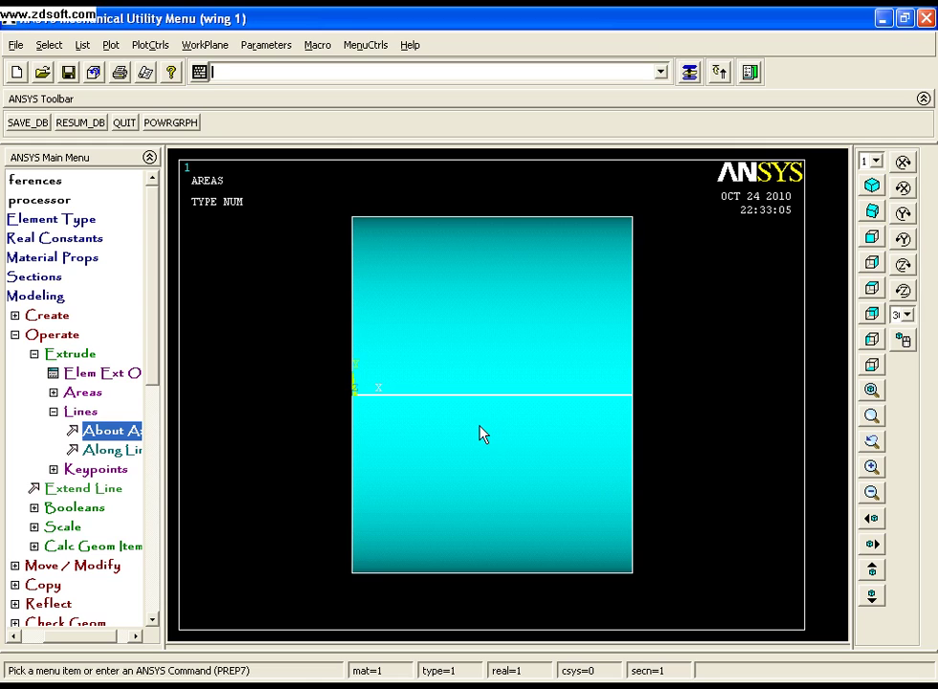
- Examine the swept cylinder's area segments from an oblique viewing angle
mouse_move(549, 402)
right_mouse_down("ctrl")
mouse_move(555, 394)
mouse_move(510, 405)
mouse_move(476, 476)
right_mouse_up("ctrl")
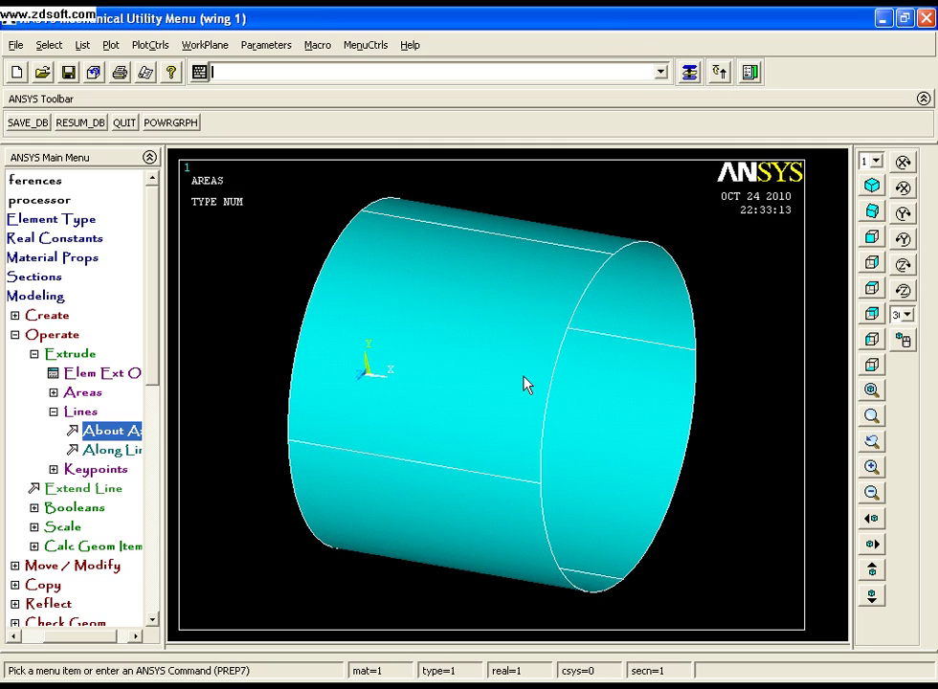
left_click(488, 364)
left_click(636, 316)
left_click(614, 462)
left_click(47, 334)
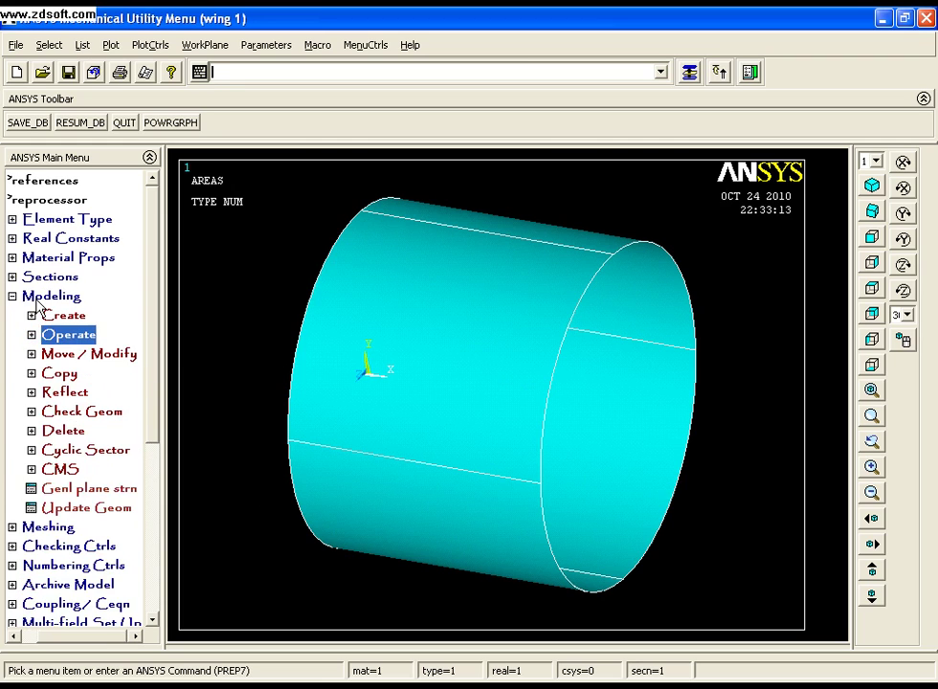
- Set the default meshing attributes to element type 2 BEAM188
left_click(38, 297)
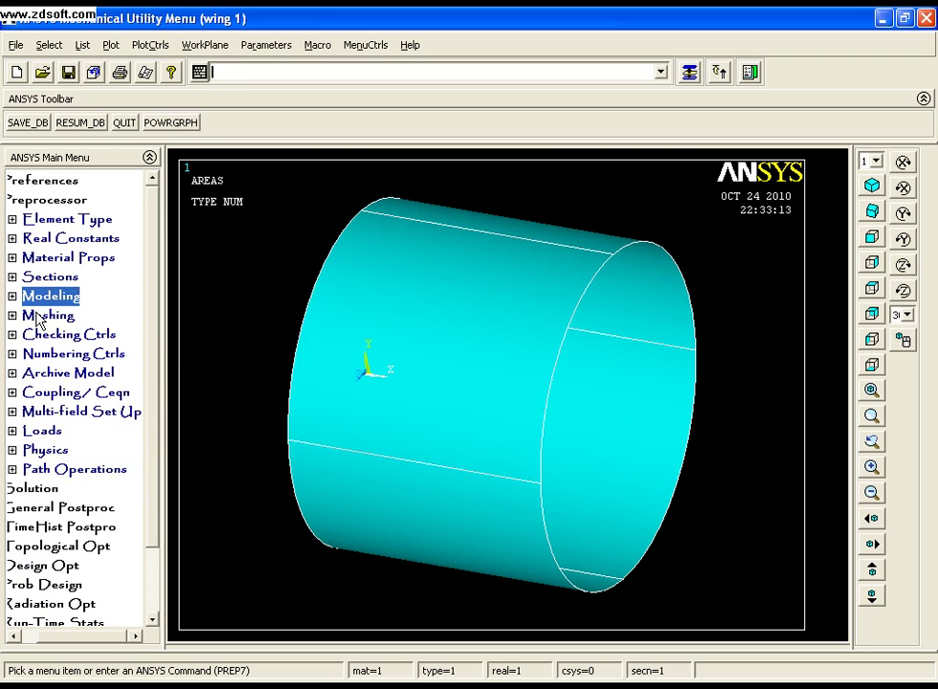
left_click(38, 317)
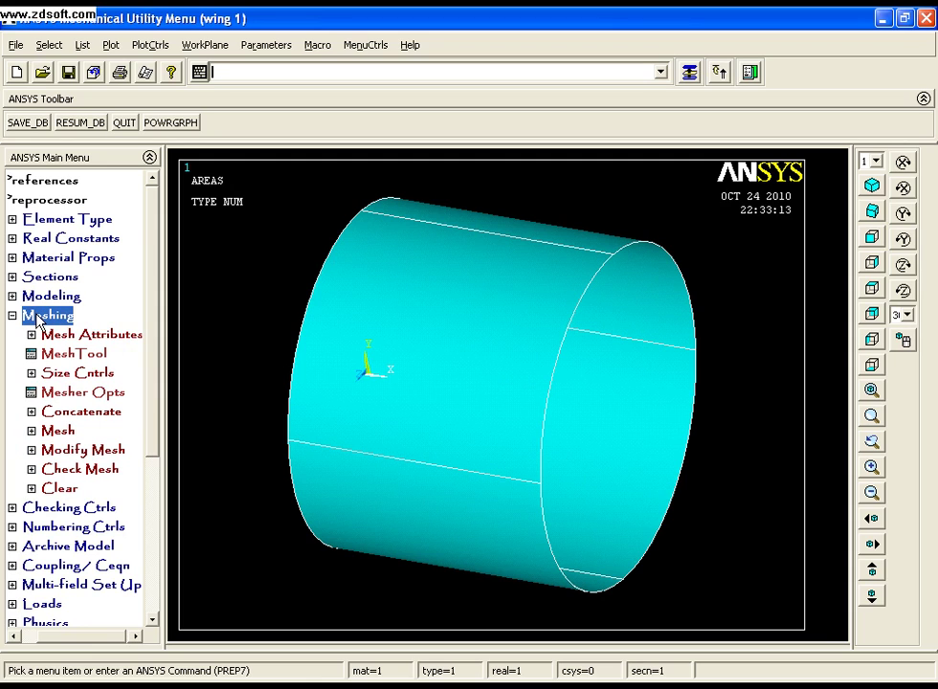
left_click(50, 355)
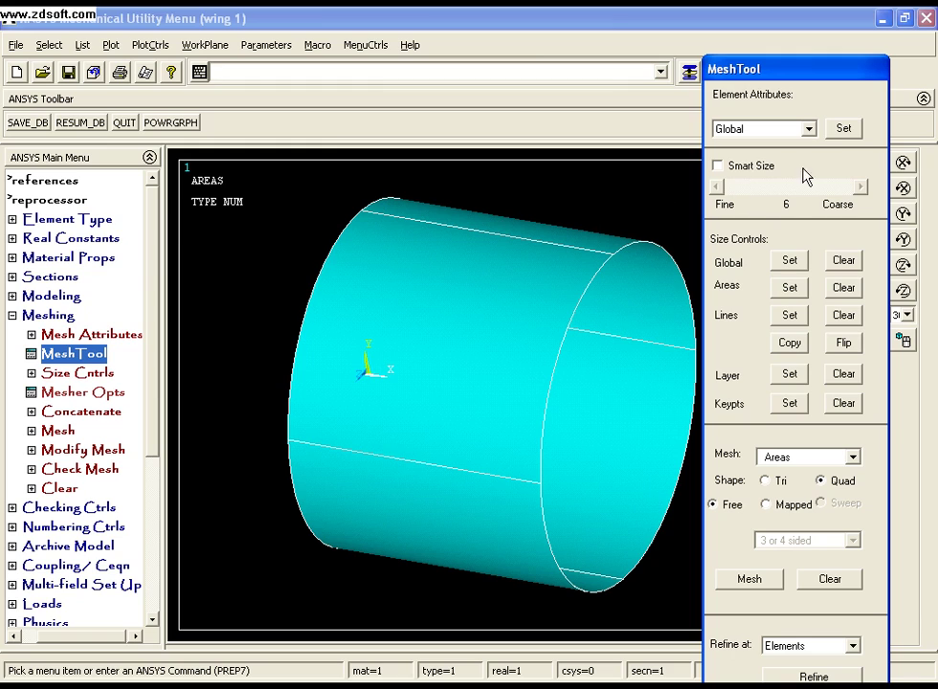
left_click(841, 130)
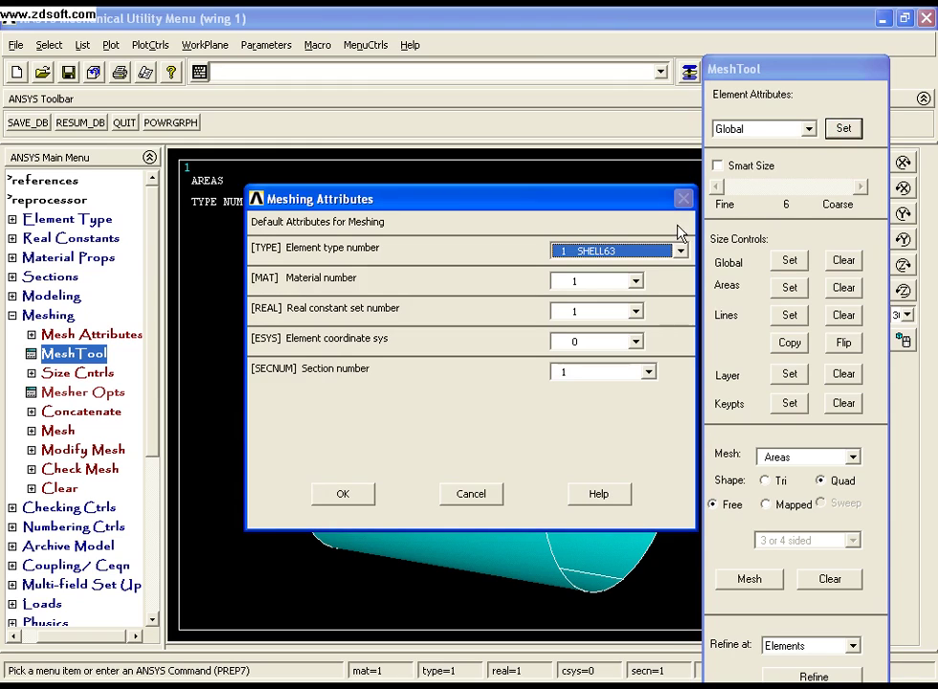
left_click(680, 253)
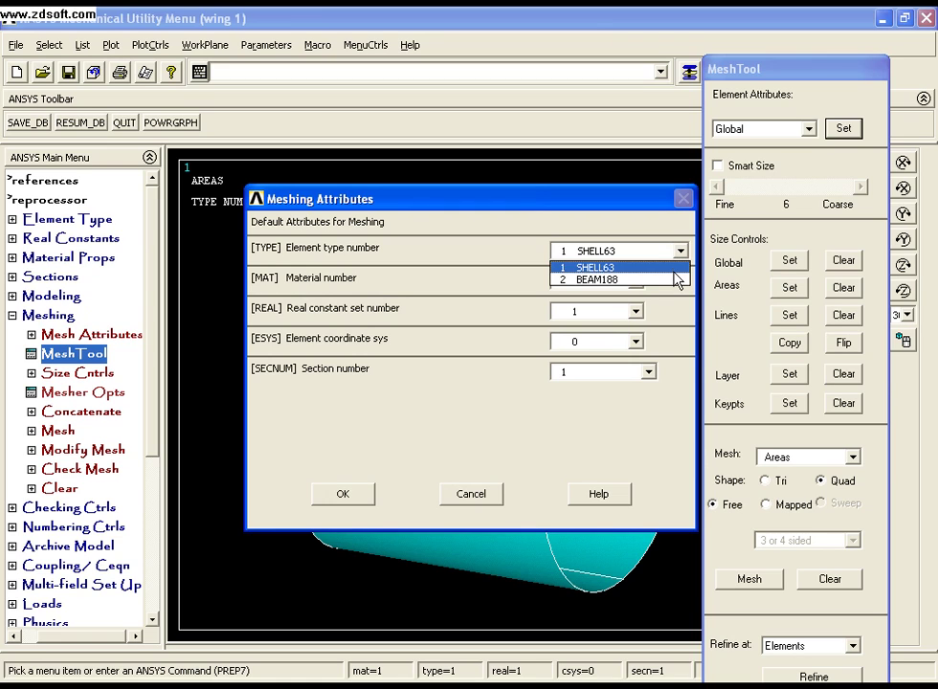
left_click(649, 280)
left_click(343, 492)
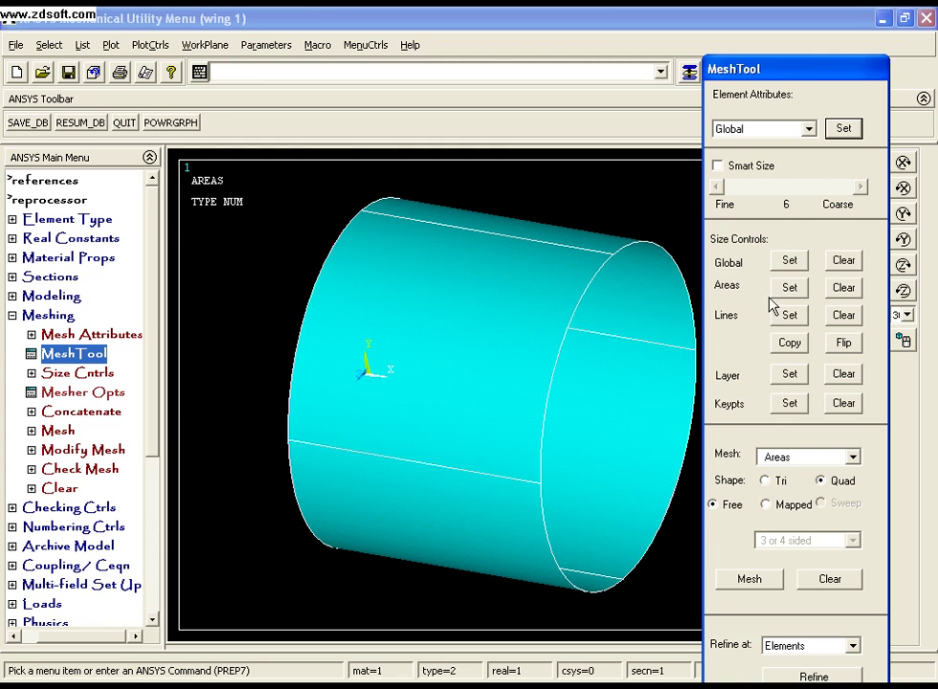
- Assign an element edge length of 15 to all 12 lines of the cylinder, with the number of divisions left blank
left_click(791, 318)
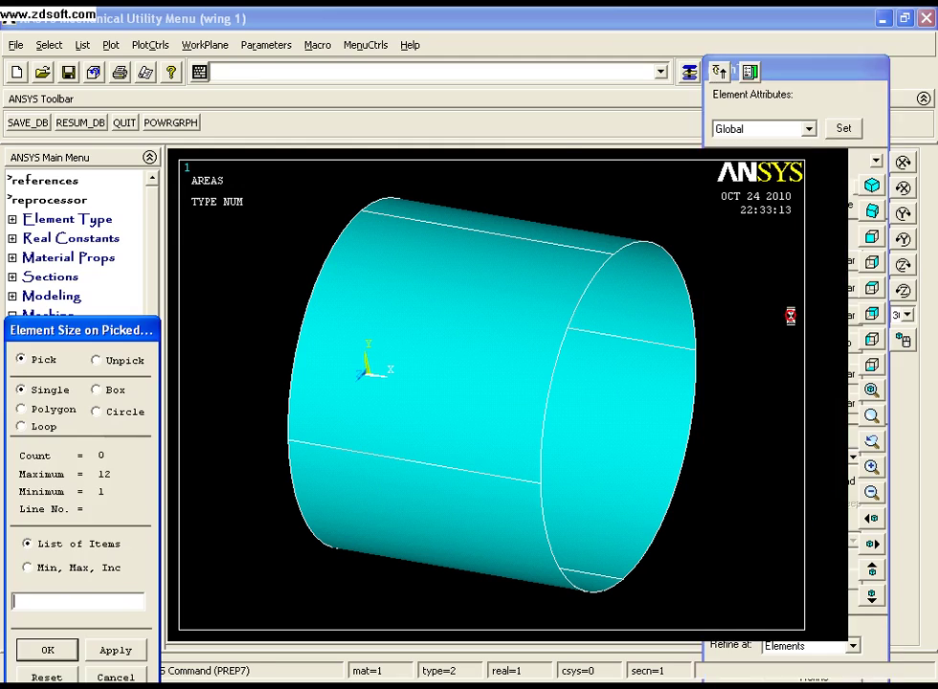
left_click(616, 333)
left_click(615, 333)
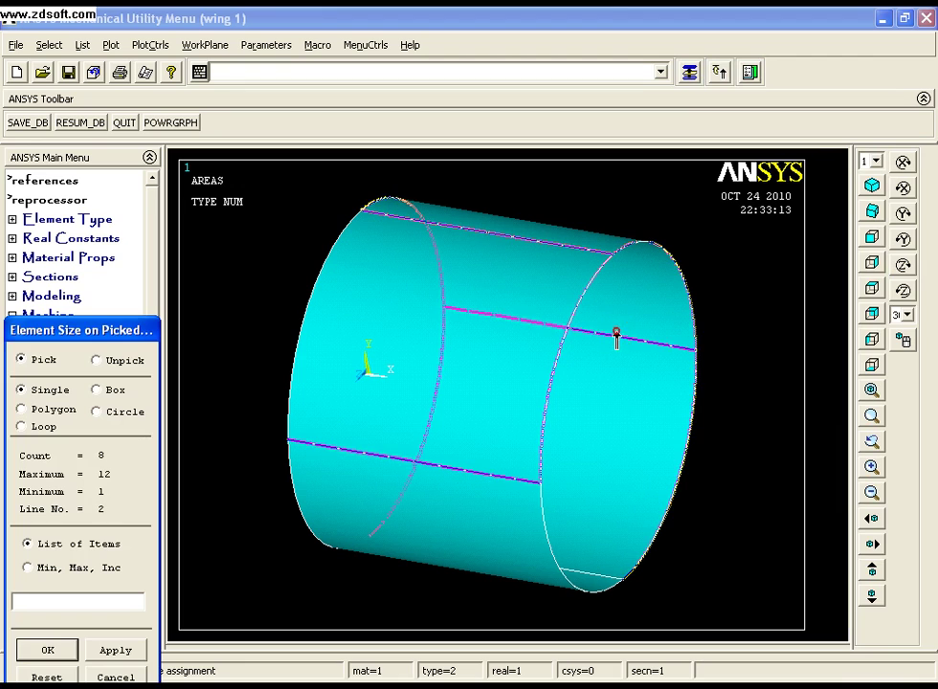
left_click(616, 333)
left_click(616, 333)
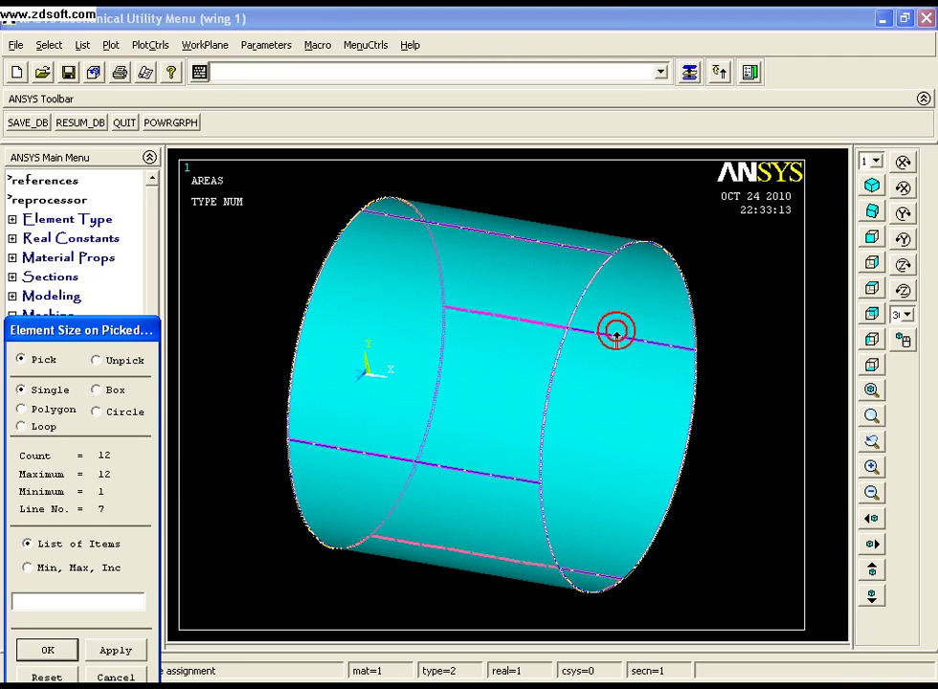
left_click(50, 650)
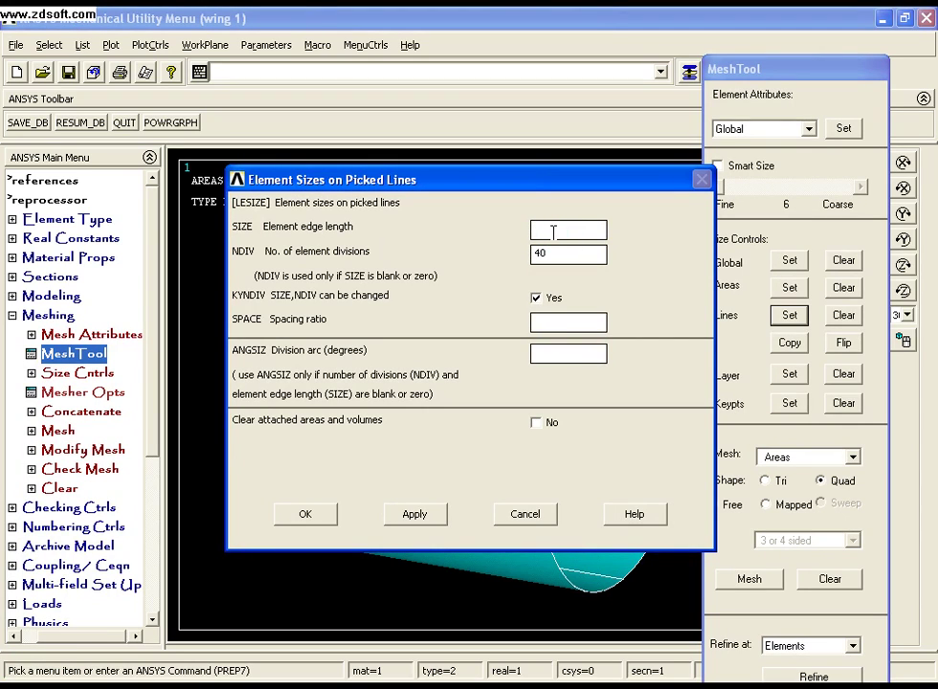
type("15")
key("Tab")
key("BackSpace")
left_click(306, 516)
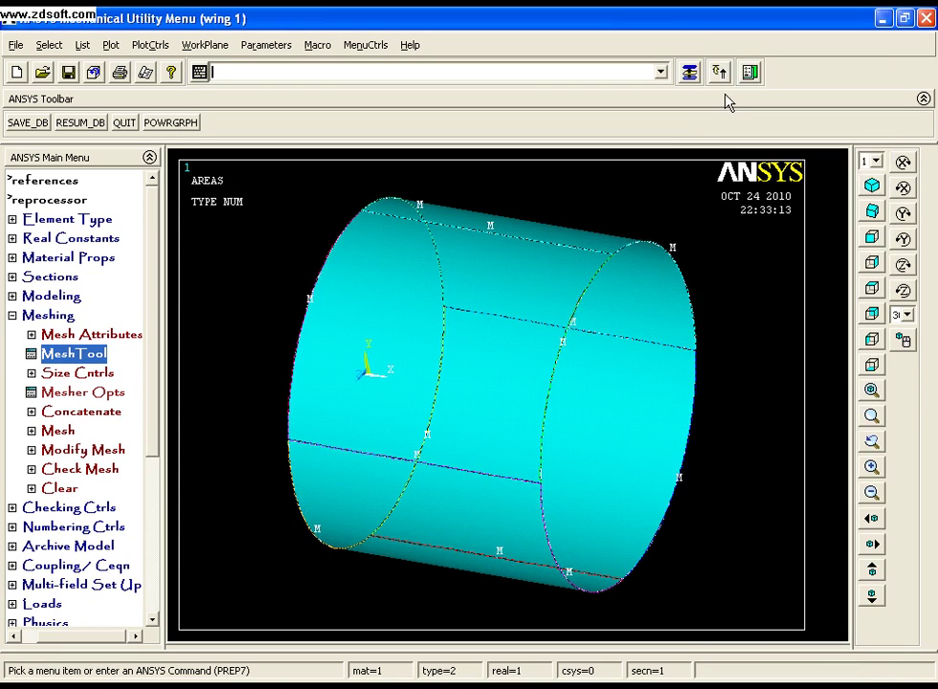
- Mesh the four straight longitudinal lines of the cylinder with beam elements
left_click(690, 73)
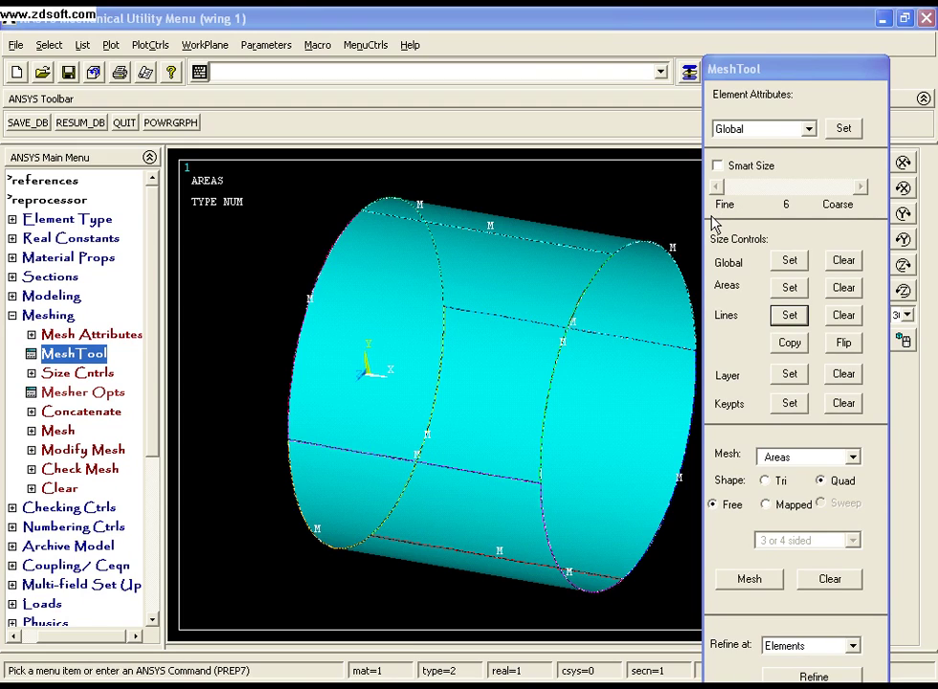
left_click(853, 460)
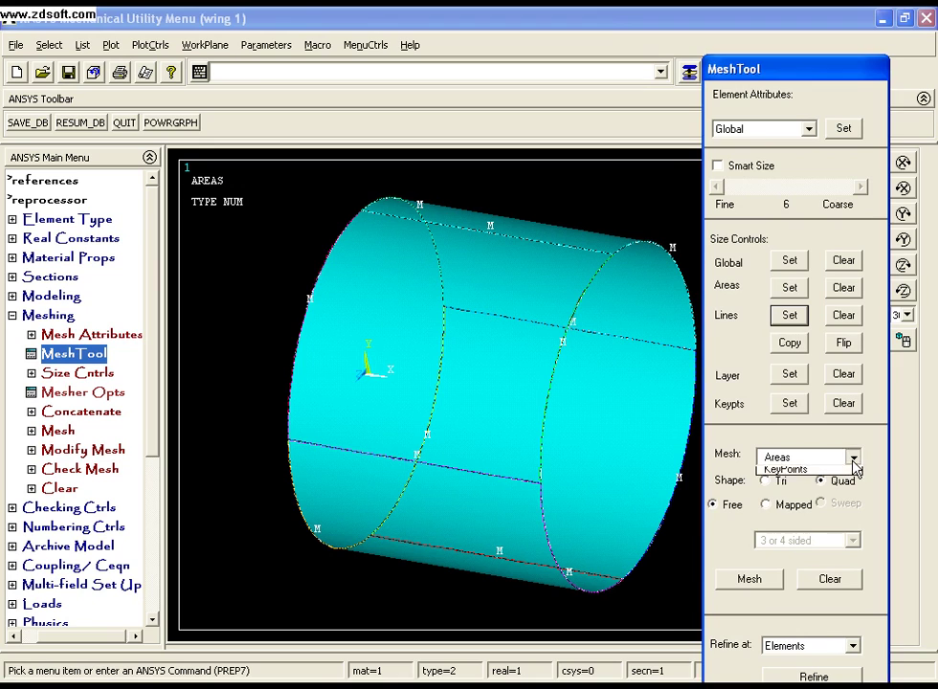
left_click(790, 497)
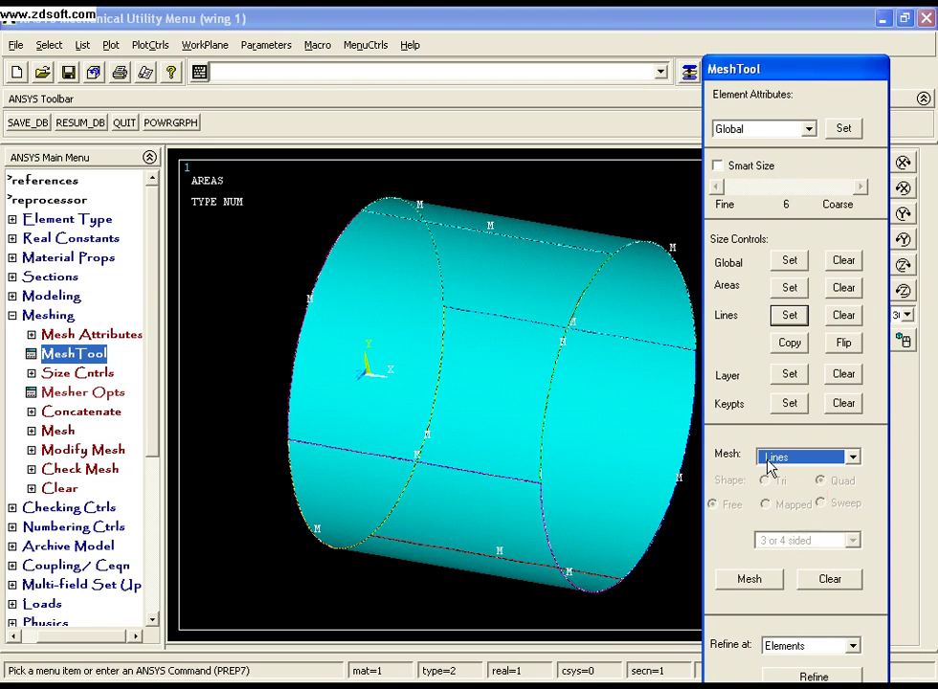
left_click(769, 591)
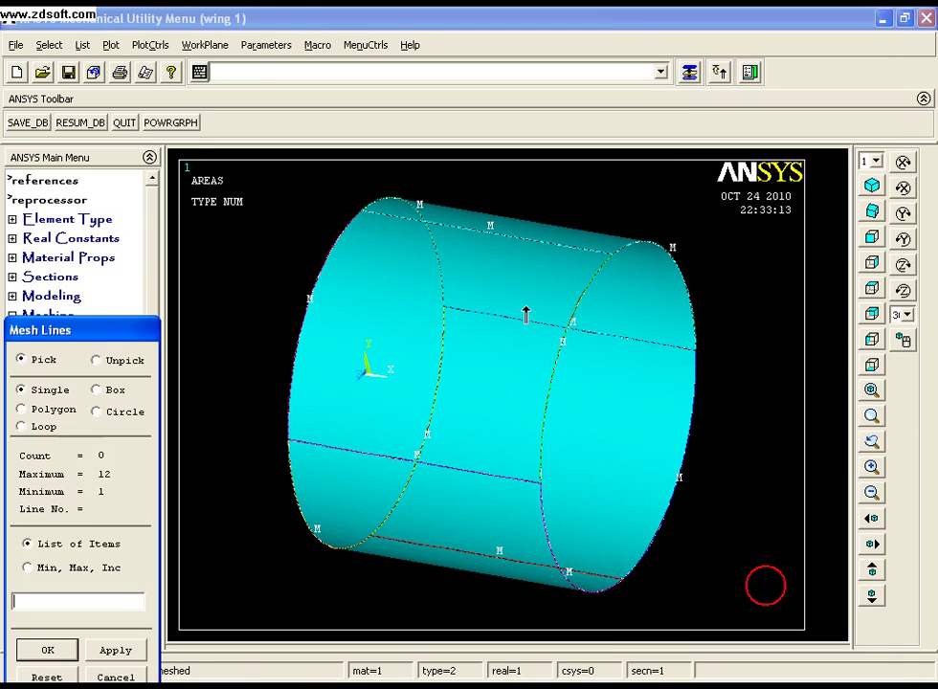
left_click(520, 229)
left_click(637, 335)
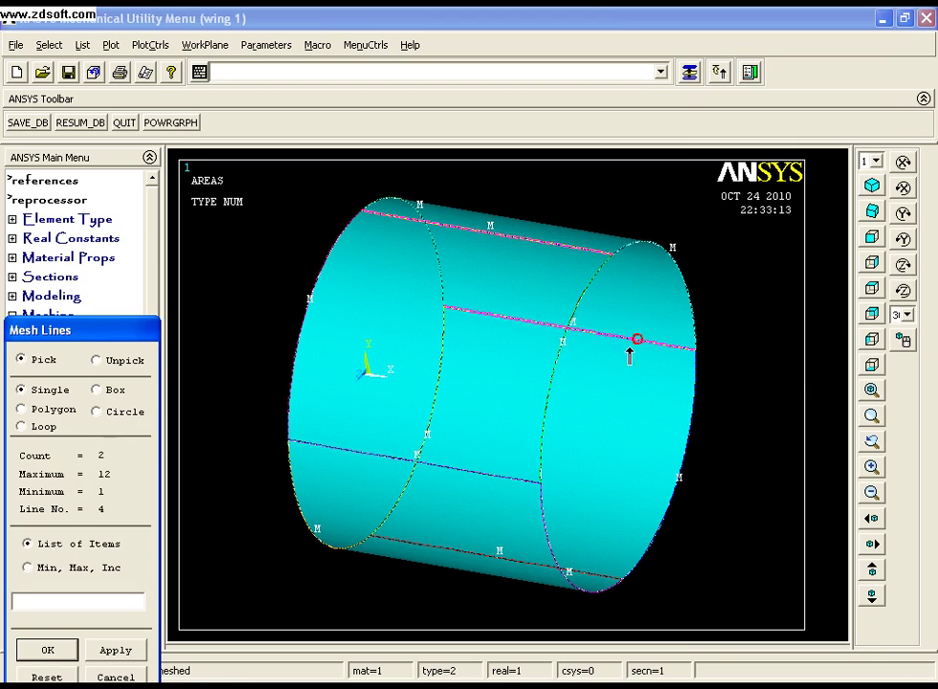
left_click(490, 465)
left_click(495, 554)
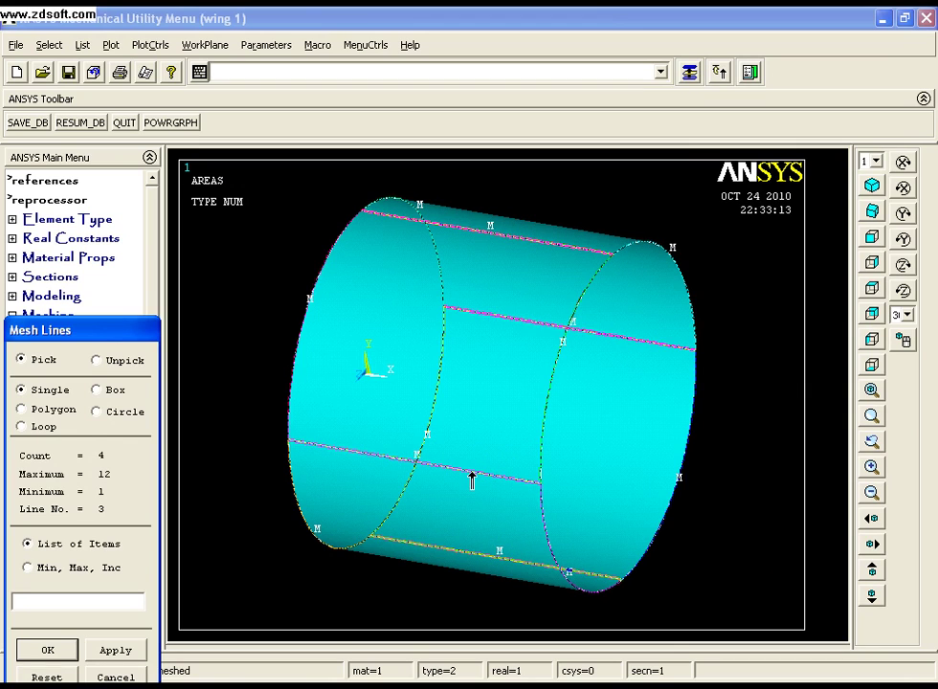
left_click(69, 652)
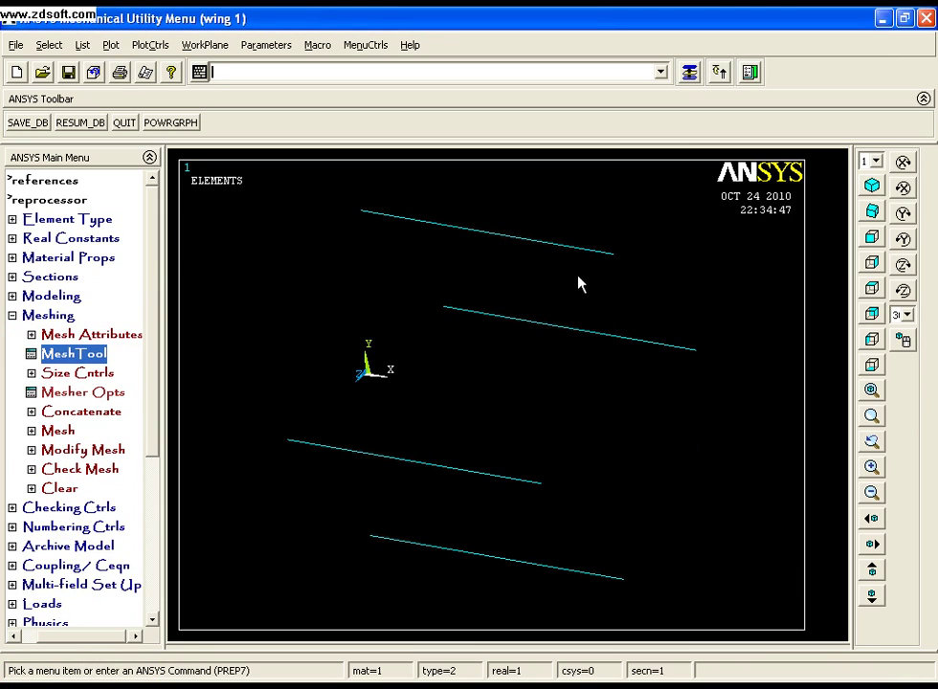
- Change the default meshing element type to 1 SHELL63
left_click(689, 71)
left_click_drag(848, 69, 857, 0)
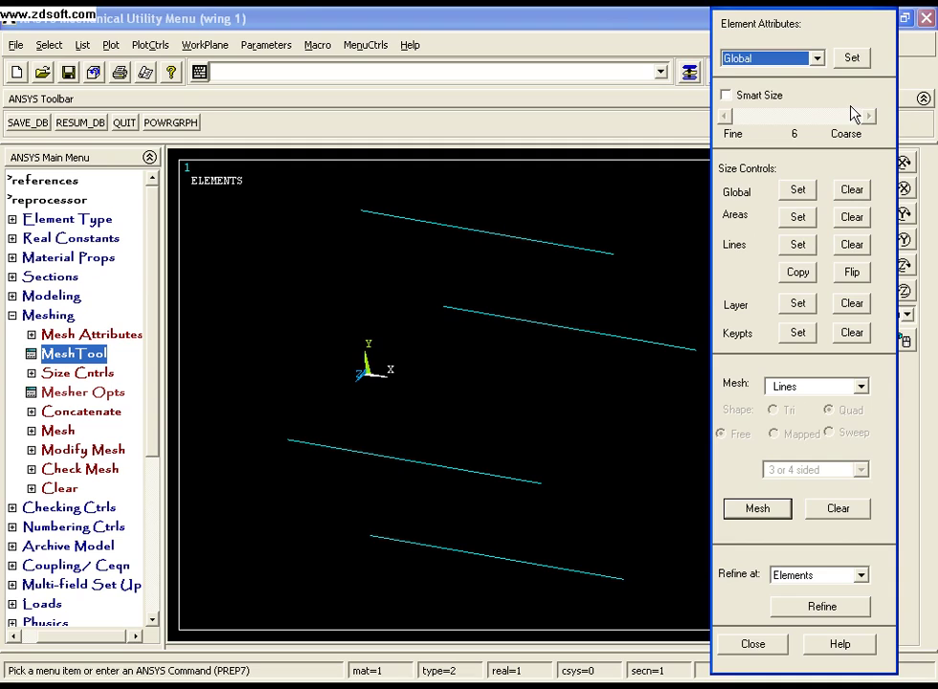
left_click(851, 59)
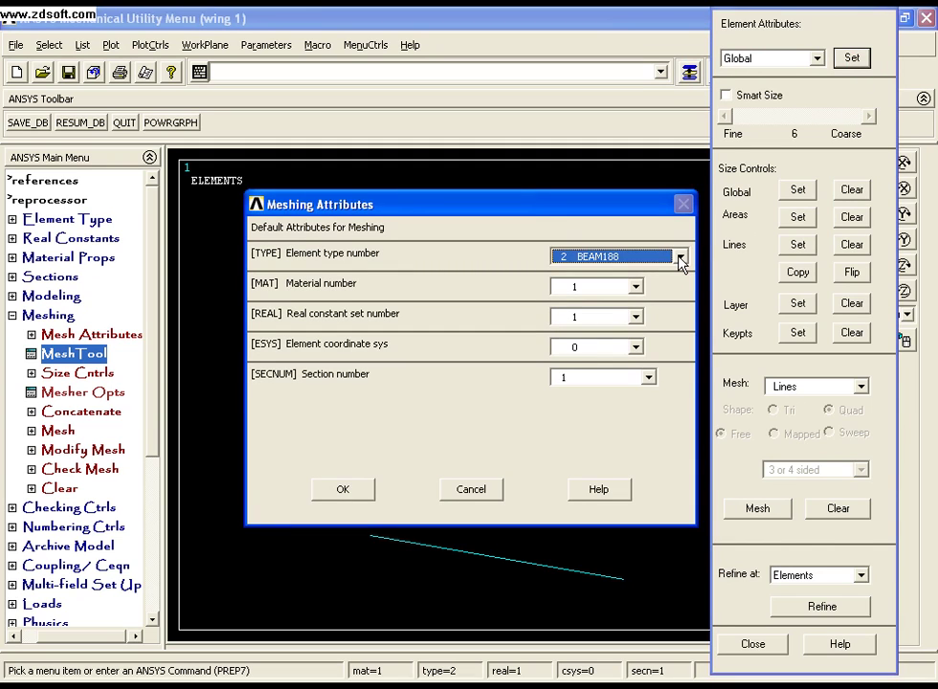
left_click(680, 256)
left_click(648, 275)
left_click(343, 488)
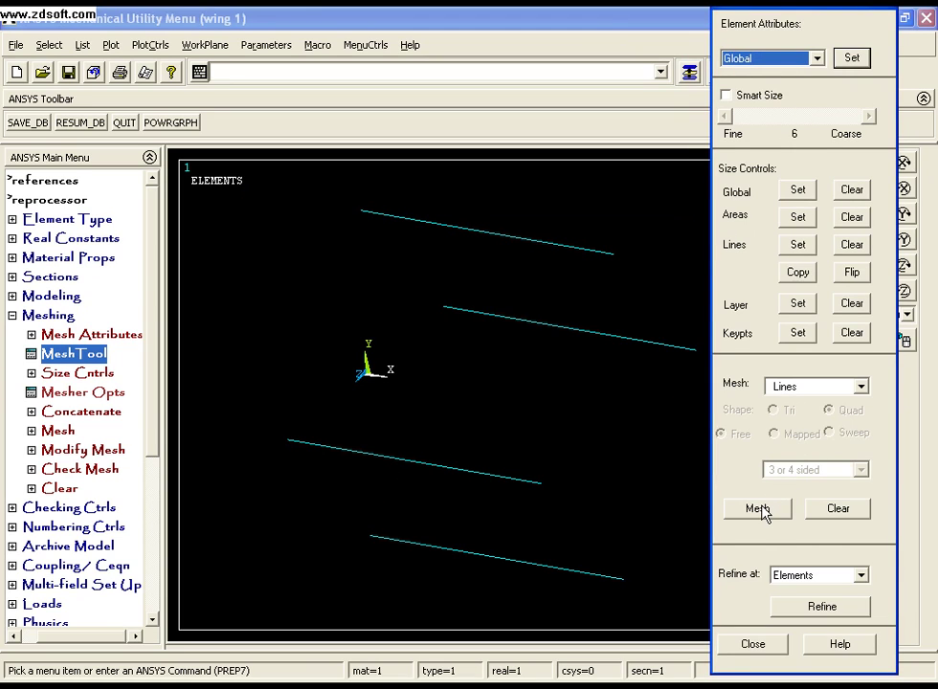
- Mesh all four cylinder areas with free quadrilateral shell elements
left_click(861, 386)
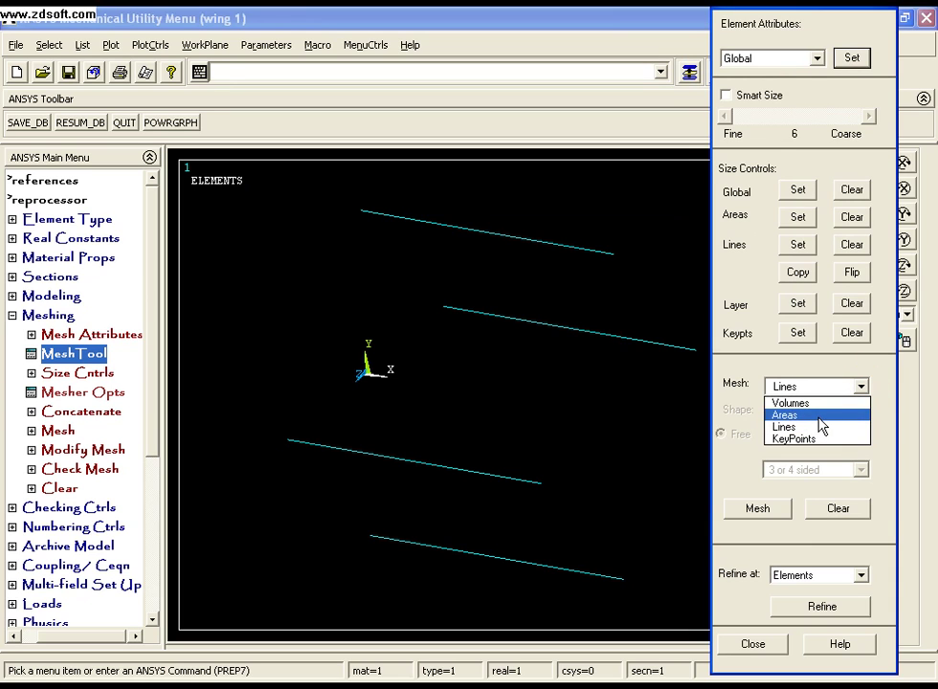
left_click(818, 417)
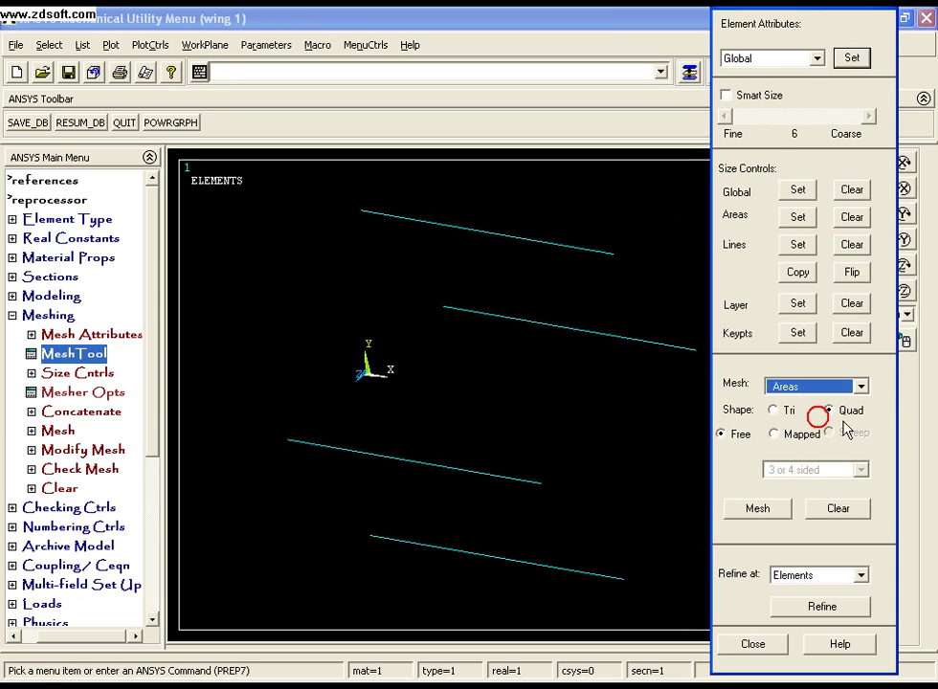
left_click(757, 512)
left_click(559, 392)
left_click(559, 391)
left_click(559, 392)
left_click(559, 393)
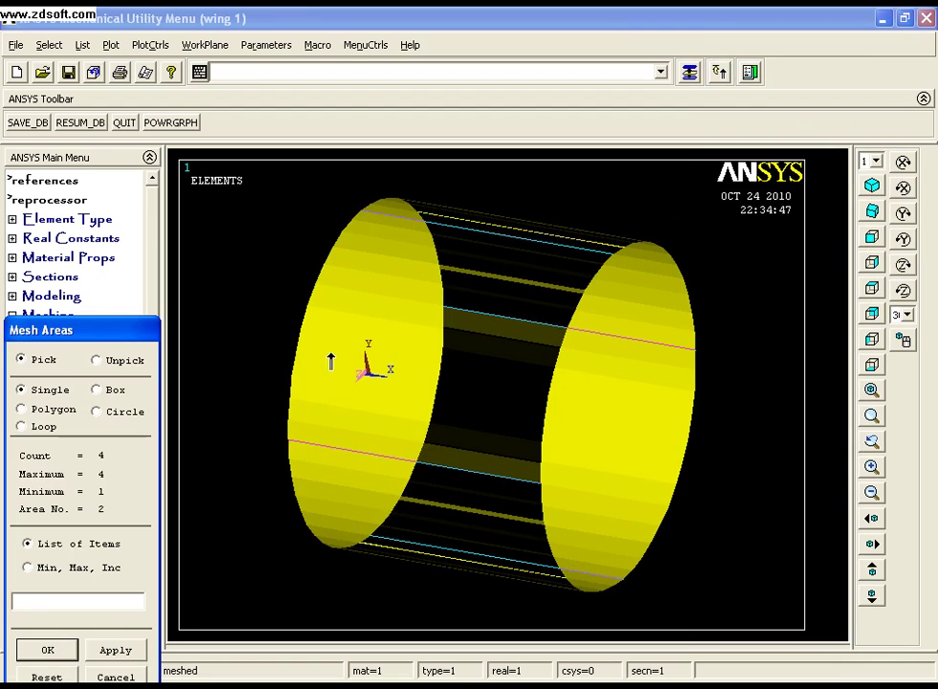
left_click_drag(112, 338, 122, 201)
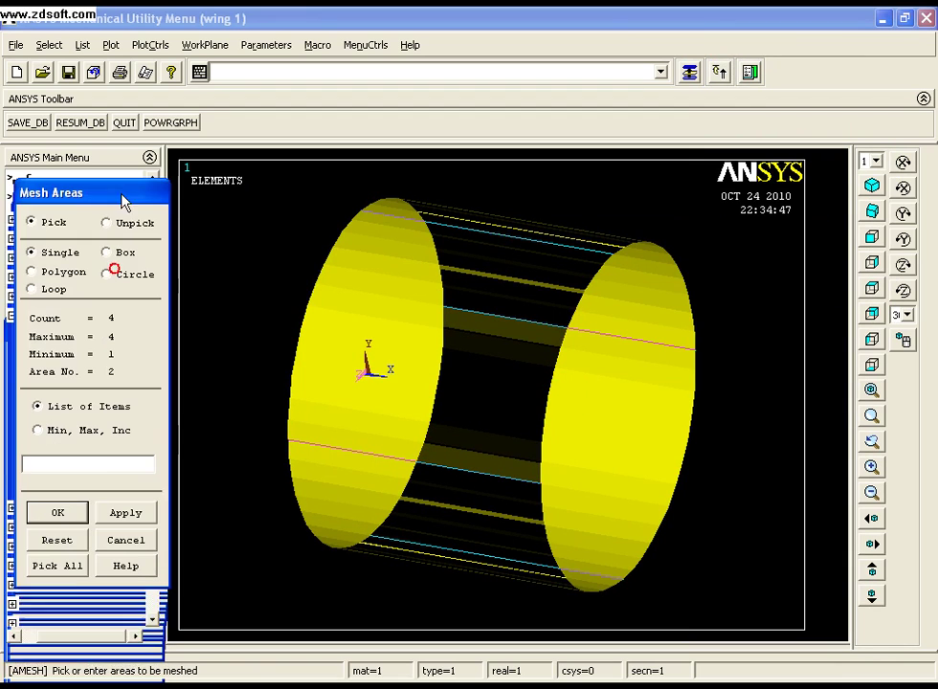
left_click(83, 518)
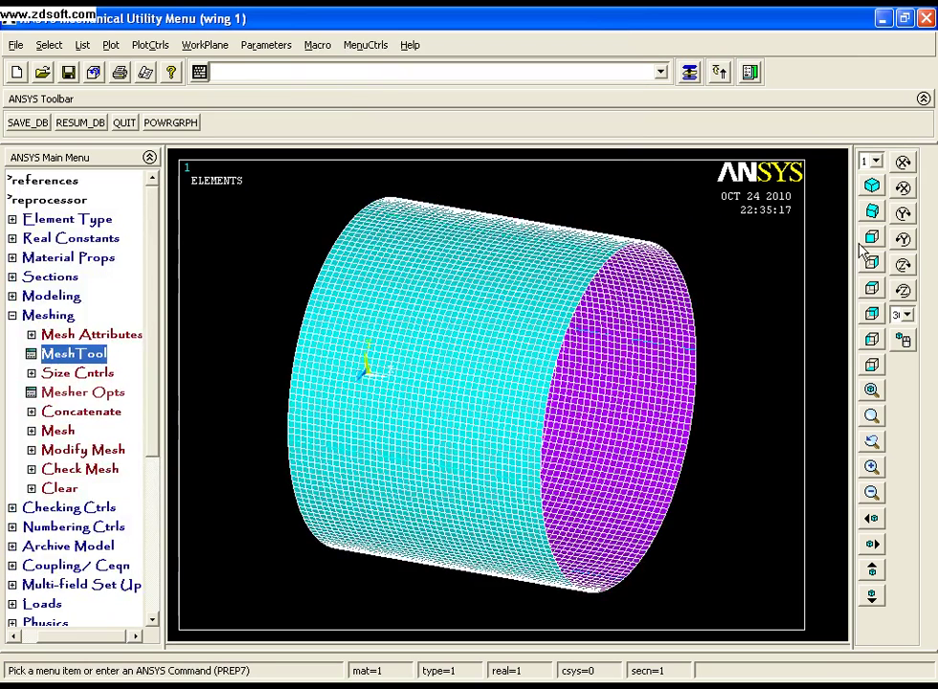
- Examine the shell mesh from the end and the front, with a close-up of individual elements, and return to the full front view
left_click(872, 339)
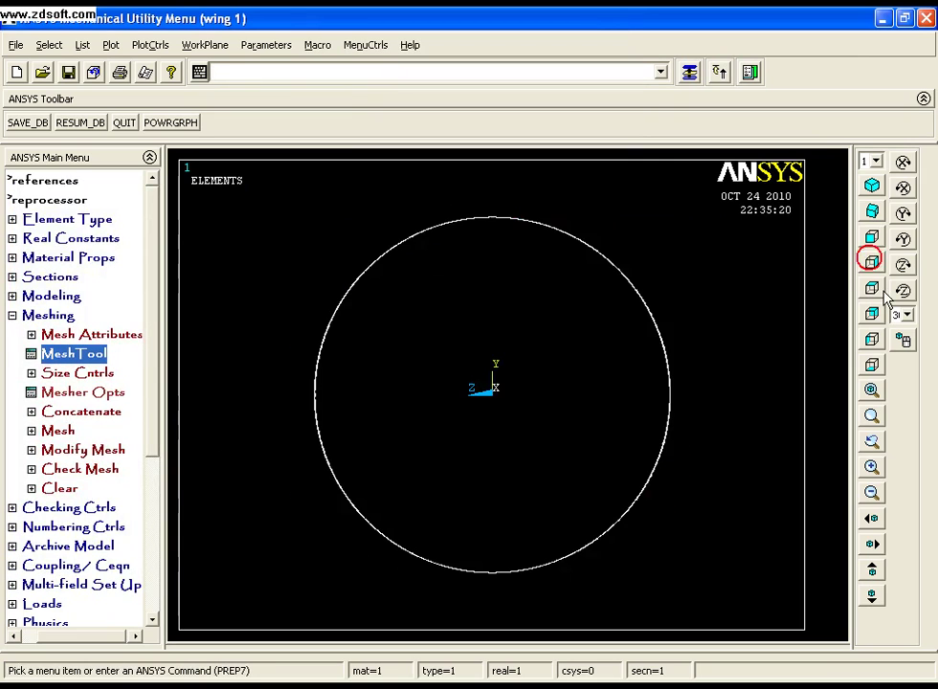
left_click(872, 237)
left_click(872, 415)
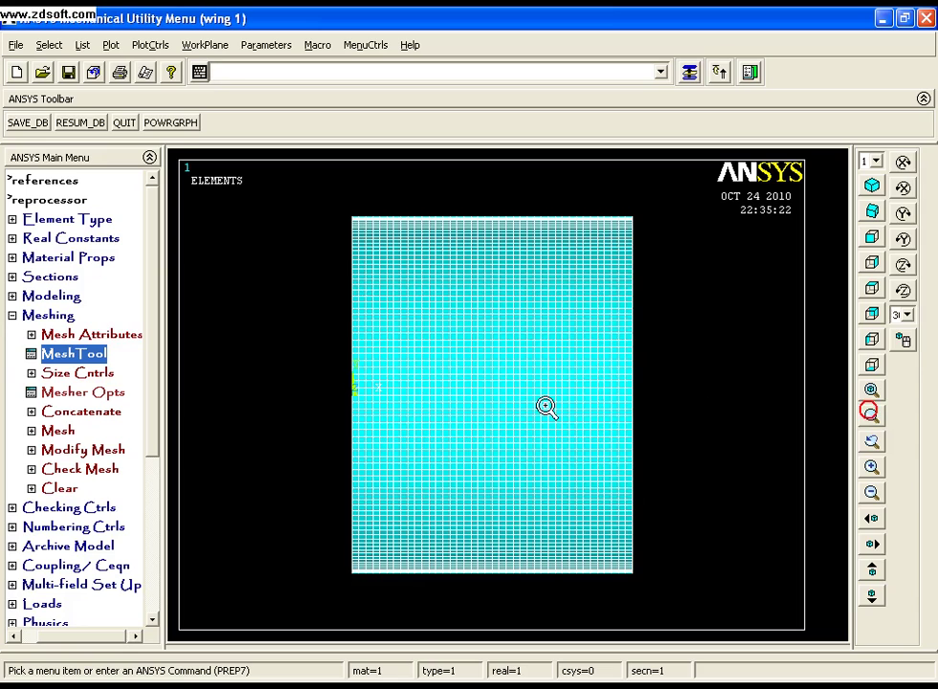
left_click(488, 382)
left_click(505, 400)
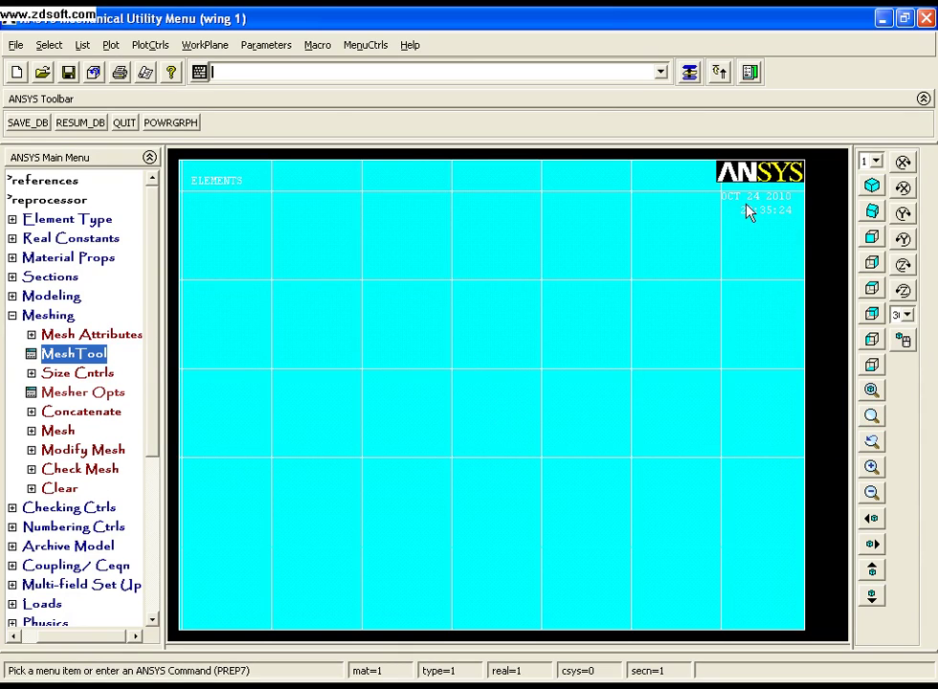
left_click(872, 391)
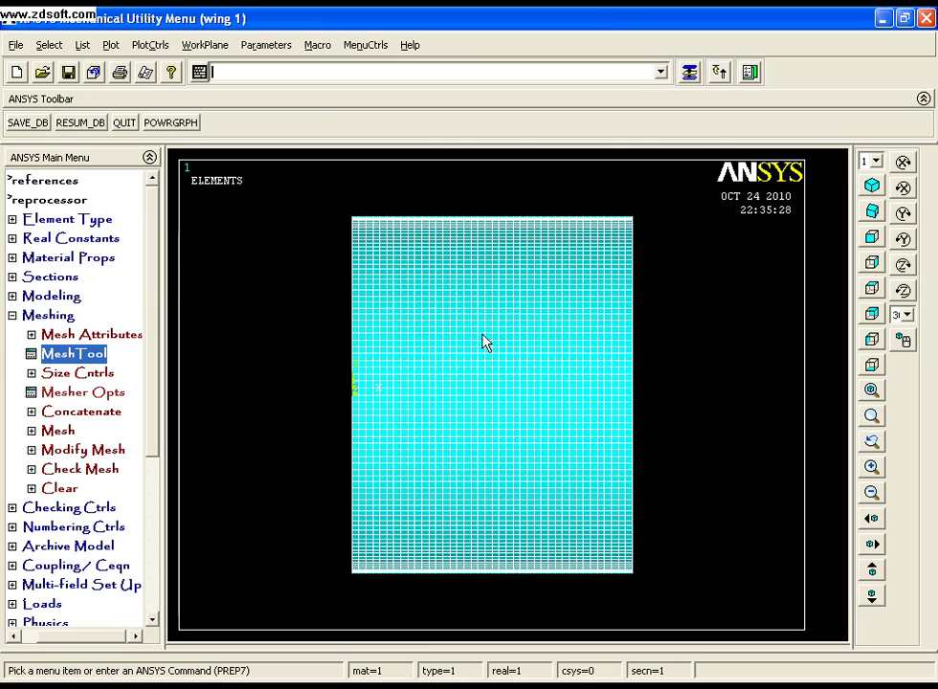
- Apply displacement constraints to all nodes along the cylinder's end edge at the coordinate origin, using box selection
left_click(46, 315)
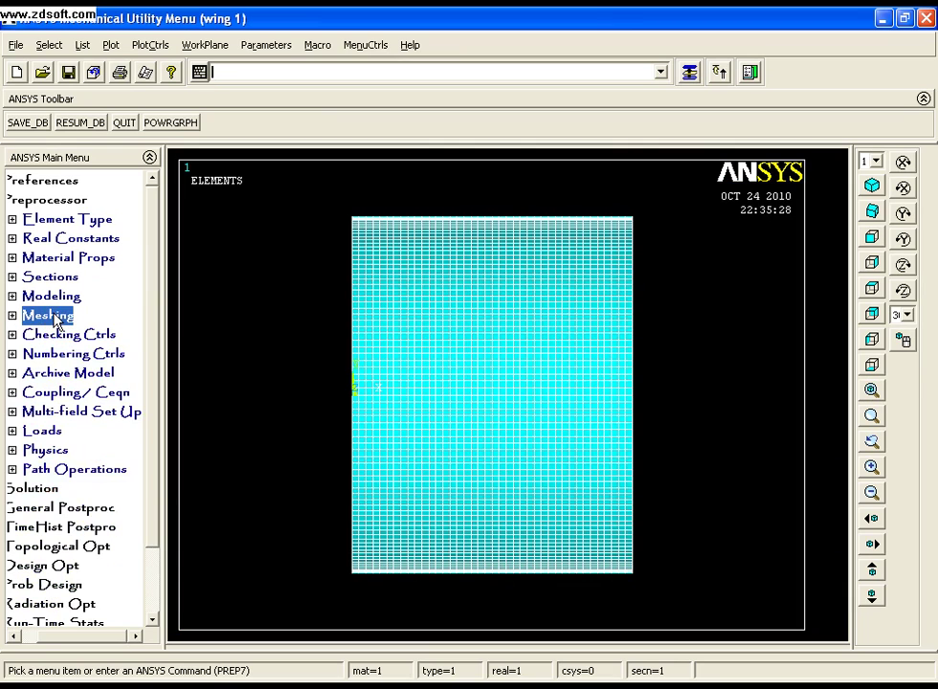
left_click(43, 430)
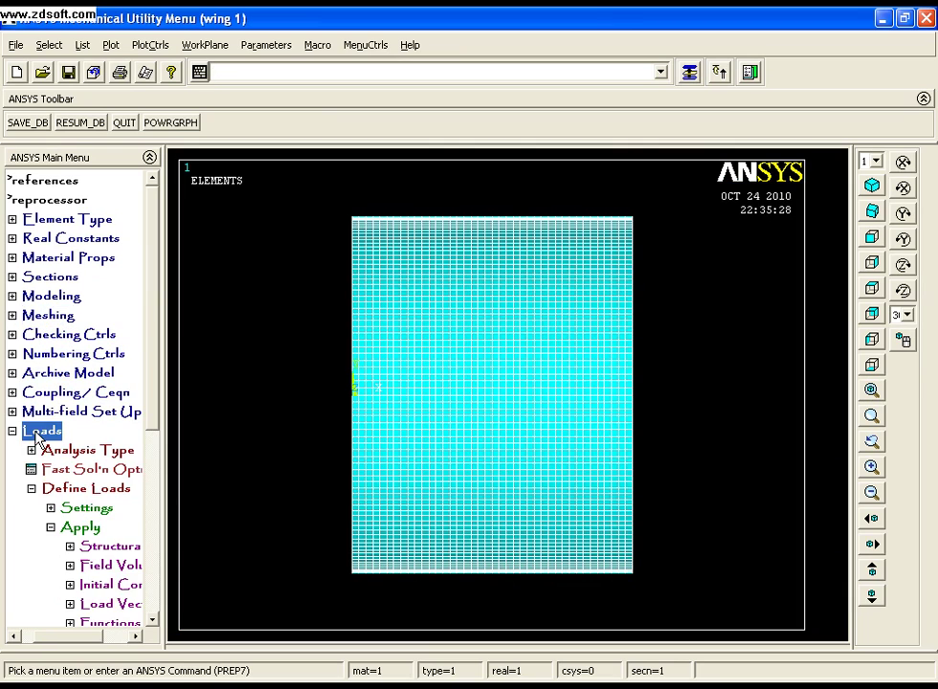
left_click(104, 549)
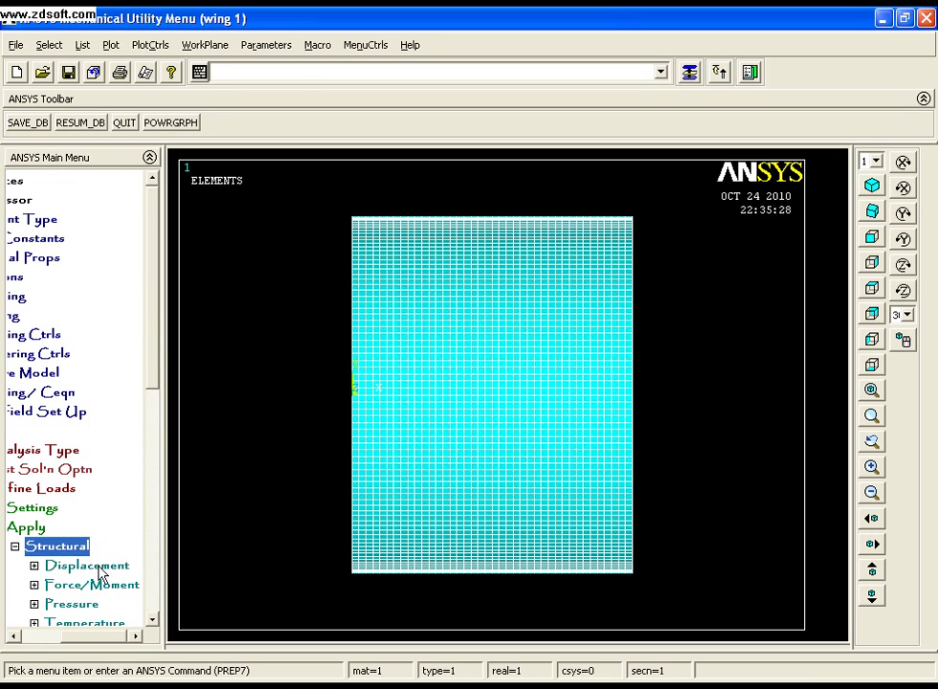
left_click(97, 565)
left_click(148, 619)
left_click(148, 619)
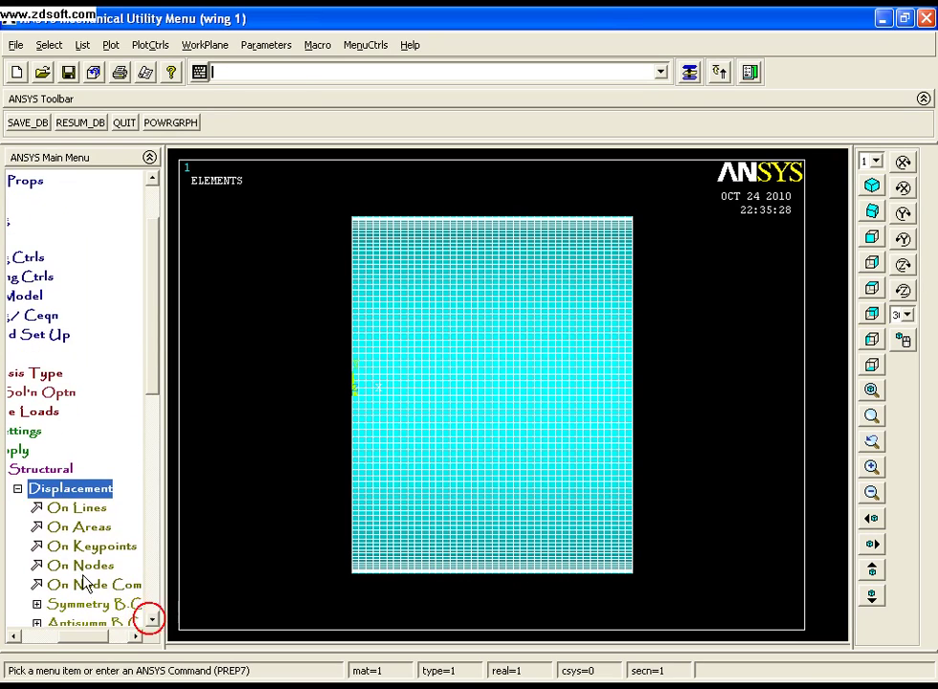
left_click(83, 565)
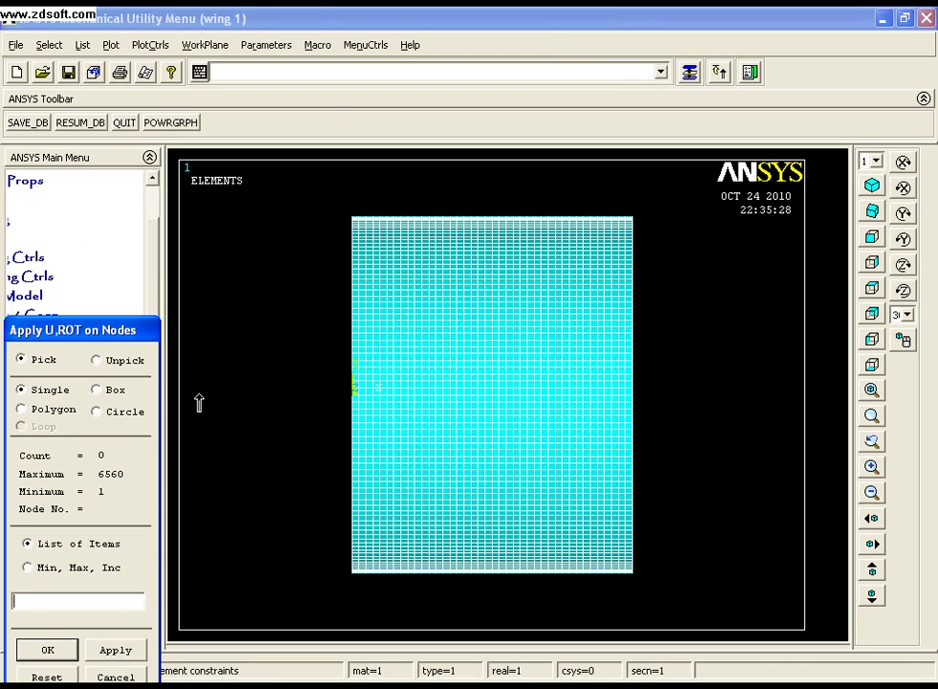
left_click_drag(127, 330, 151, 194)
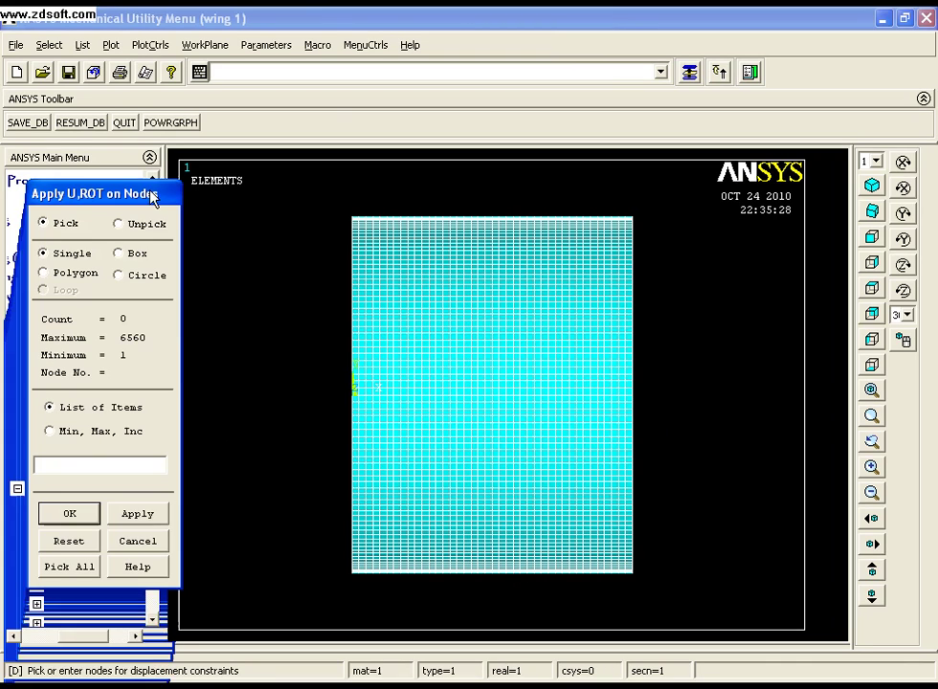
left_click(132, 254)
left_click_drag(304, 195, 357, 598)
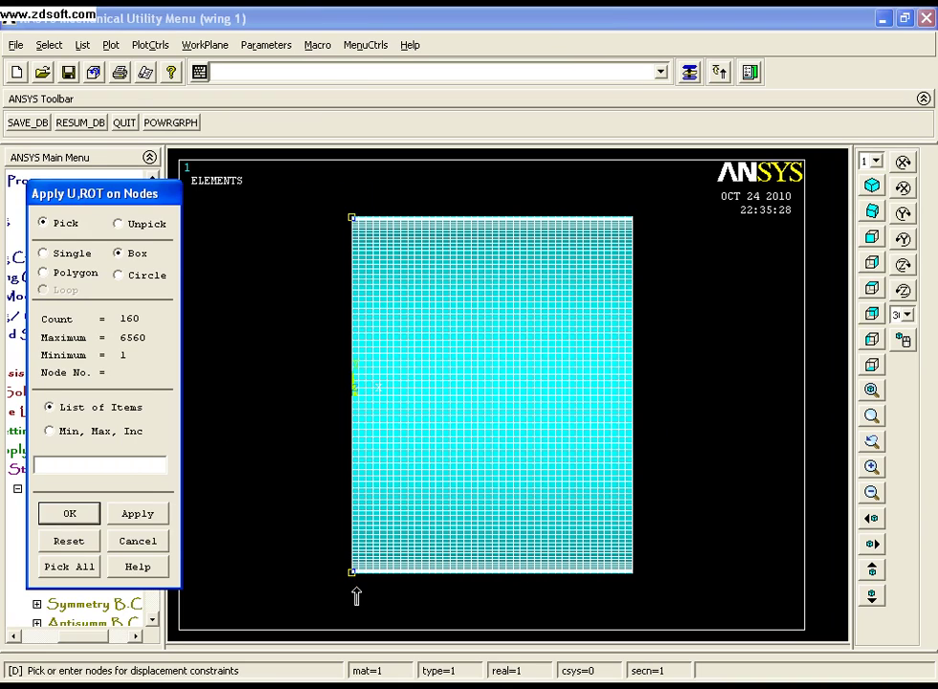
left_click(85, 511)
left_click(333, 458)
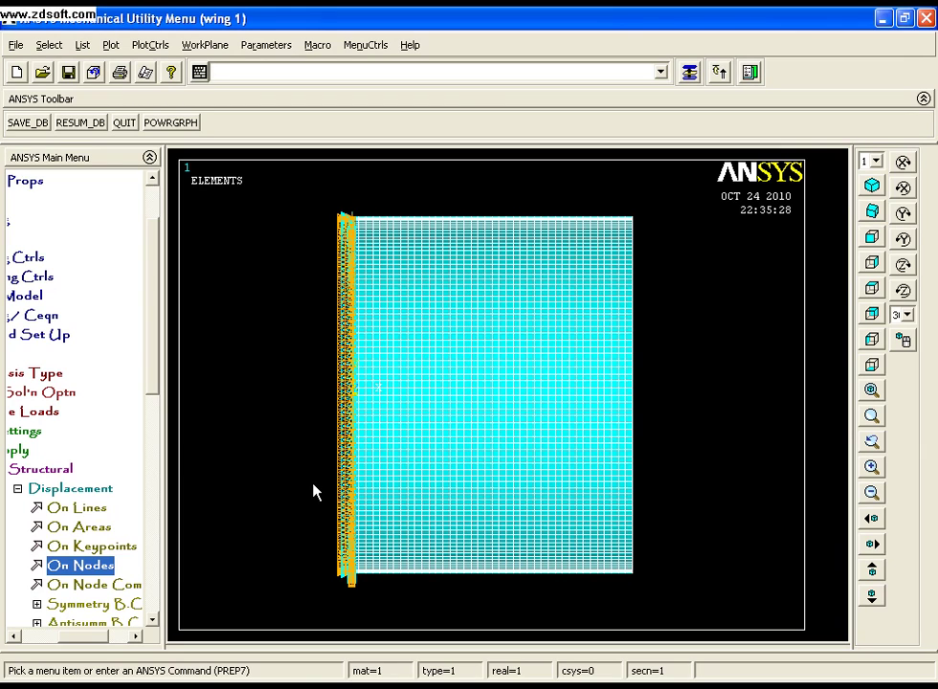
- Enter the solution phase and set the new analysis type to Modal
left_click(70, 489)
left_click(38, 469)
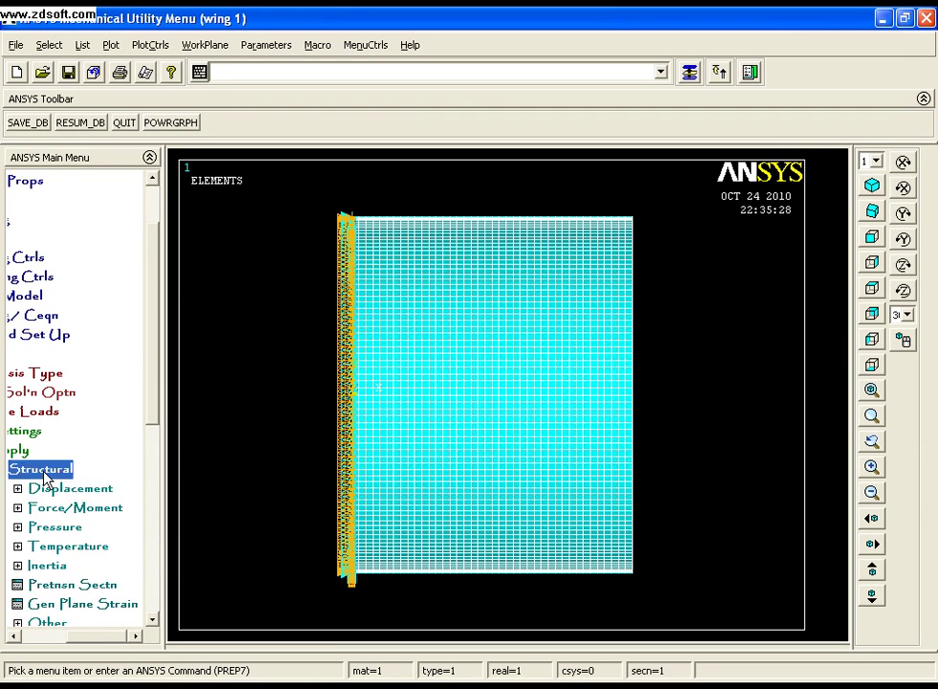
left_click(31, 450)
left_click(20, 410)
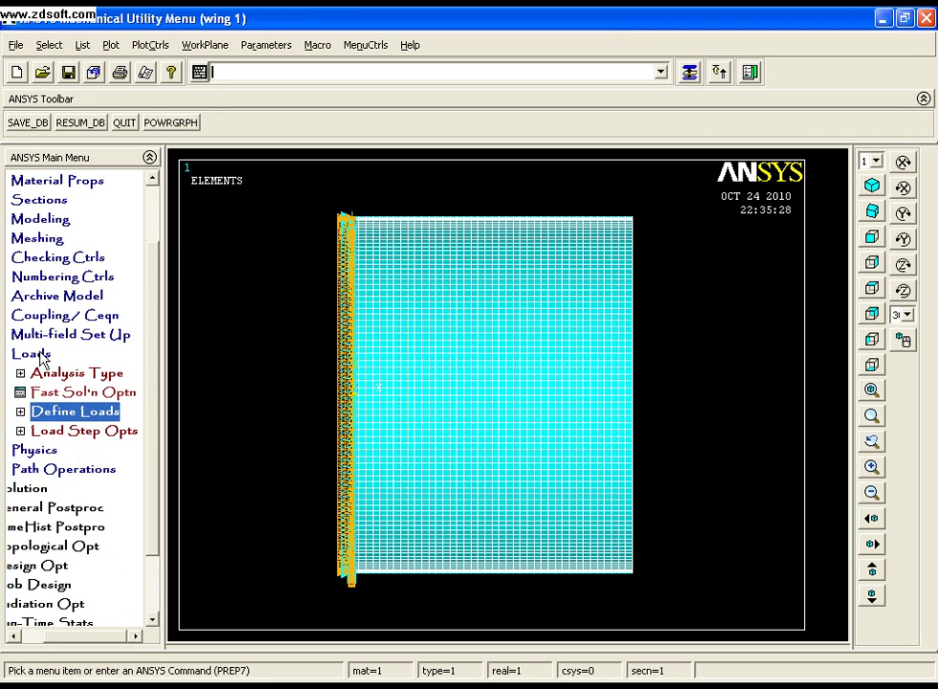
left_click(43, 487)
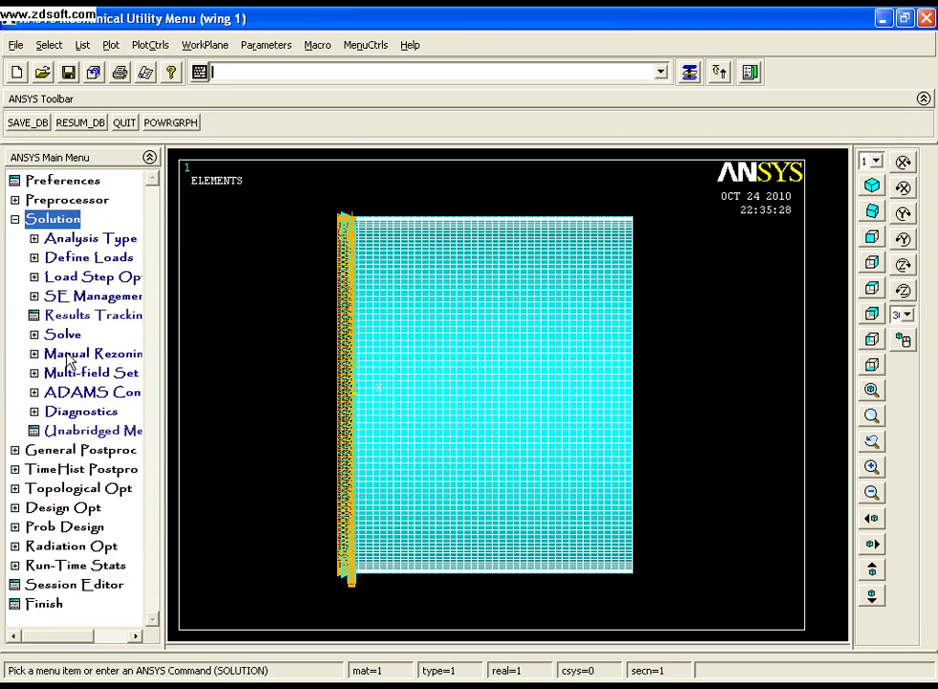
left_click(86, 239)
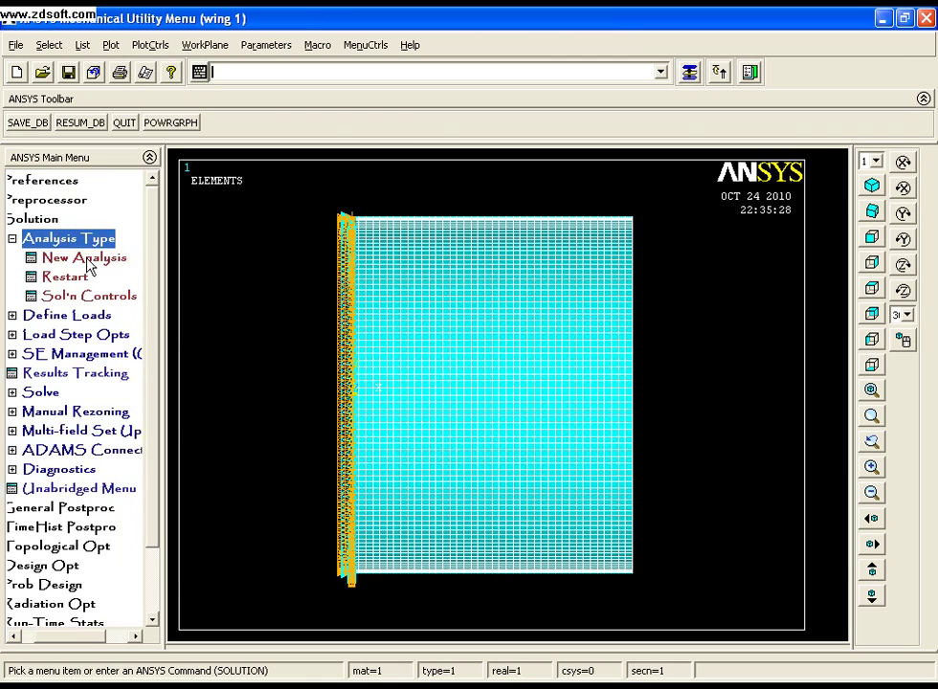
left_click(95, 257)
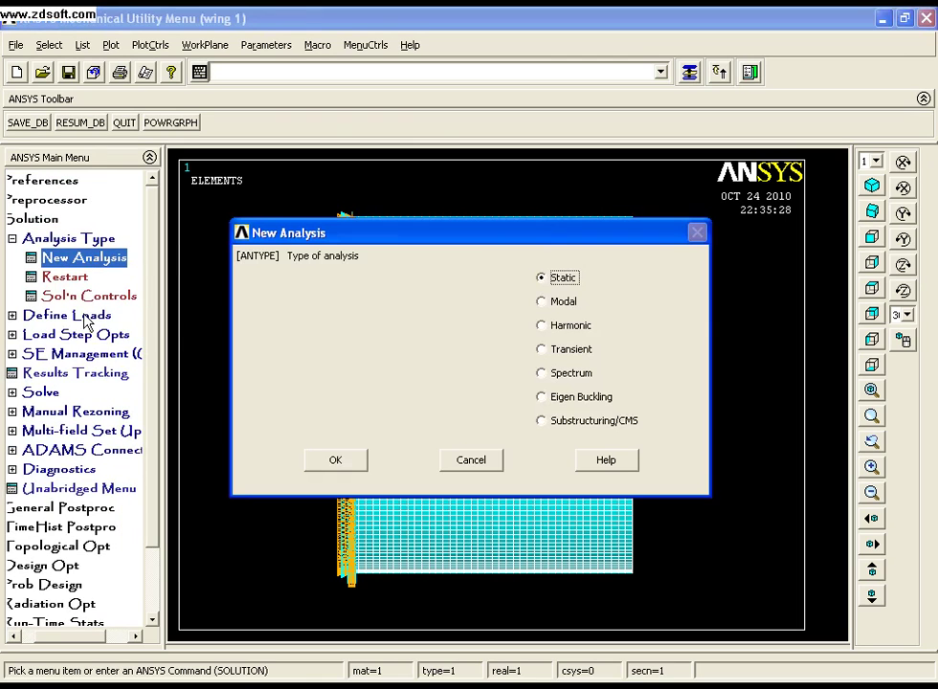
left_click(553, 301)
left_click(340, 462)
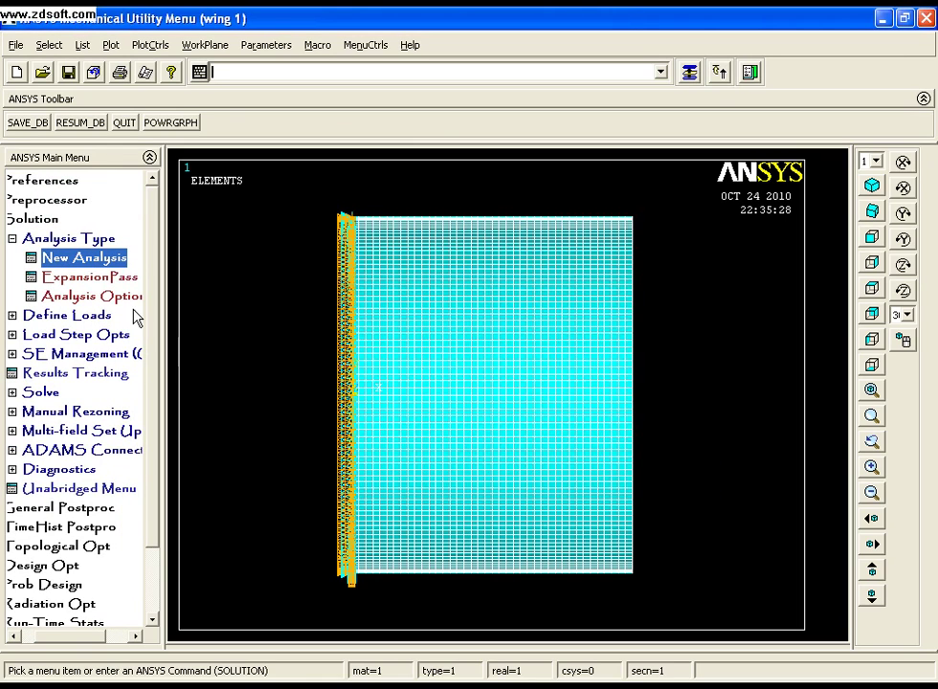
- Set the modal analysis options to Block Lanczos with 10 modes to extract and 10 modes to expand
left_click(107, 299)
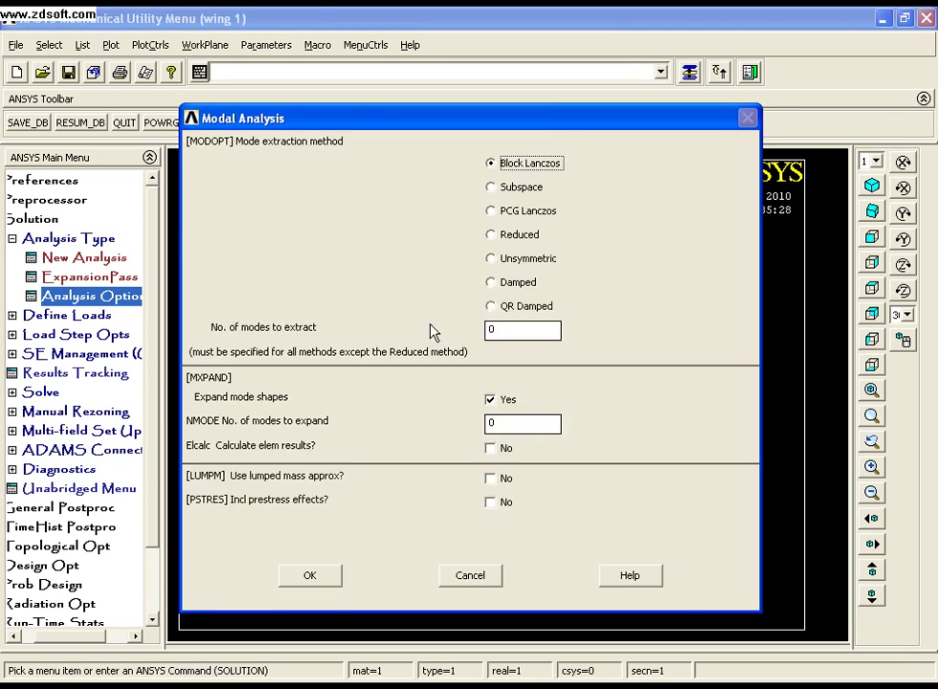
double_click(514, 329)
type("10")
double_click(526, 424)
type("10")
left_click(323, 581)
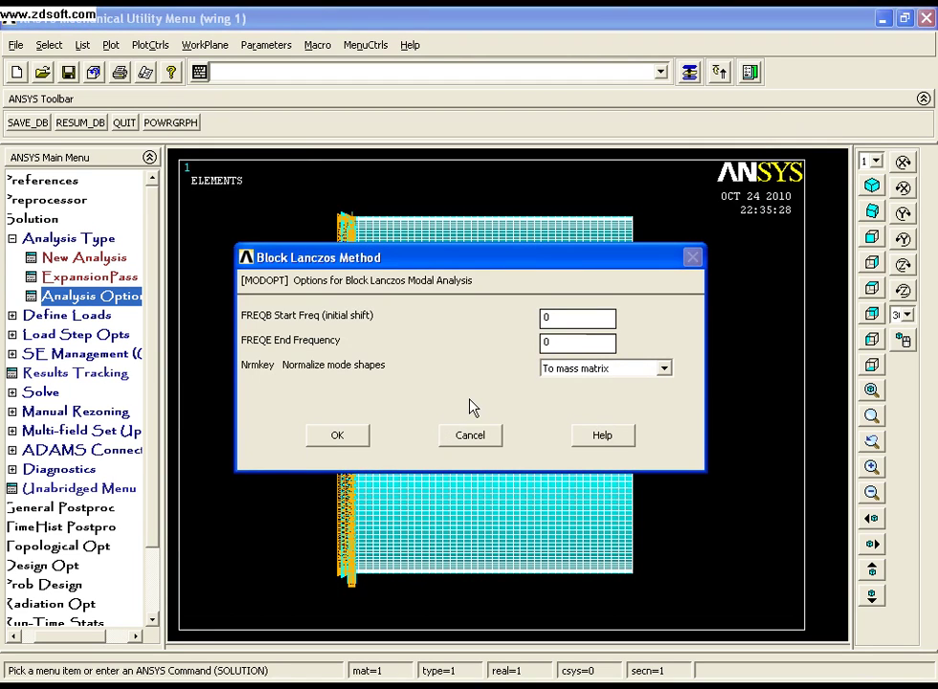
- Set the Block Lanczos end frequency to 10000, leaving the start frequency at 0
double_click(565, 342)
type("10000")
left_click(360, 438)
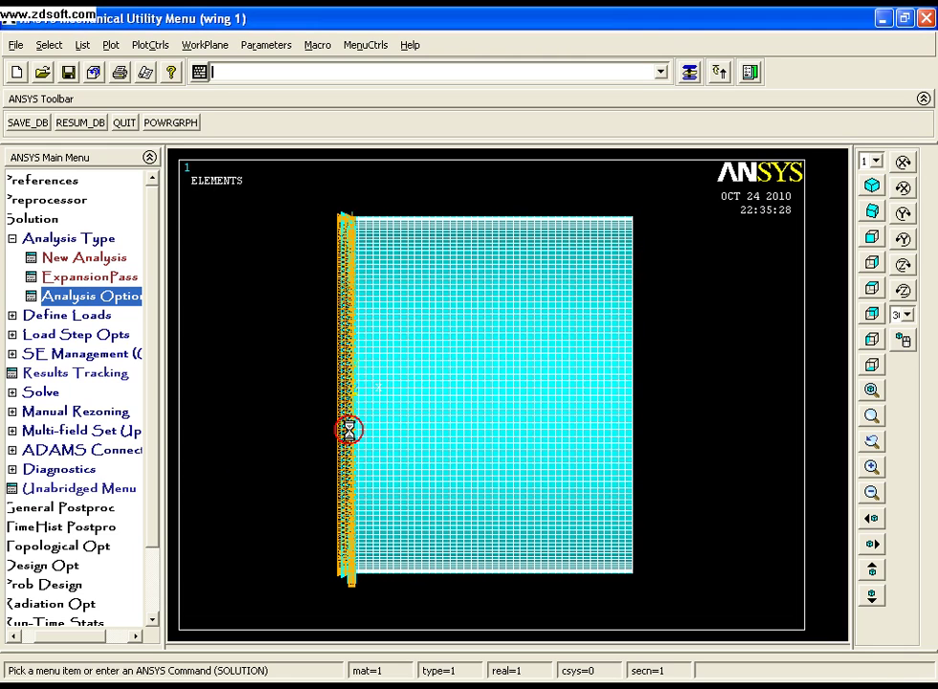
- Solve the current load step and dismiss the solution note and status report
left_click(42, 391)
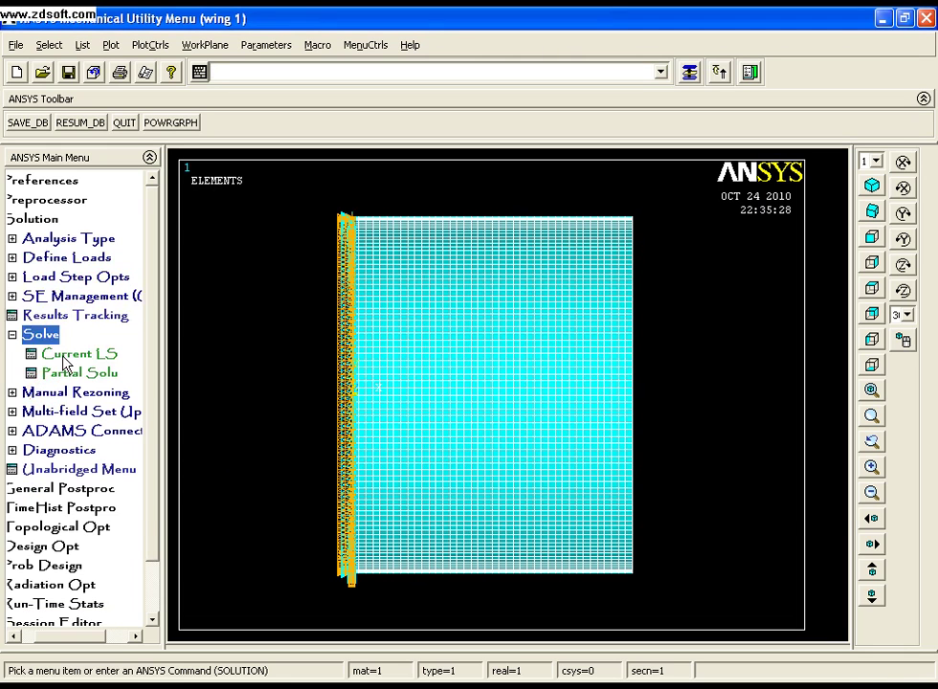
left_click(65, 353)
left_click(443, 426)
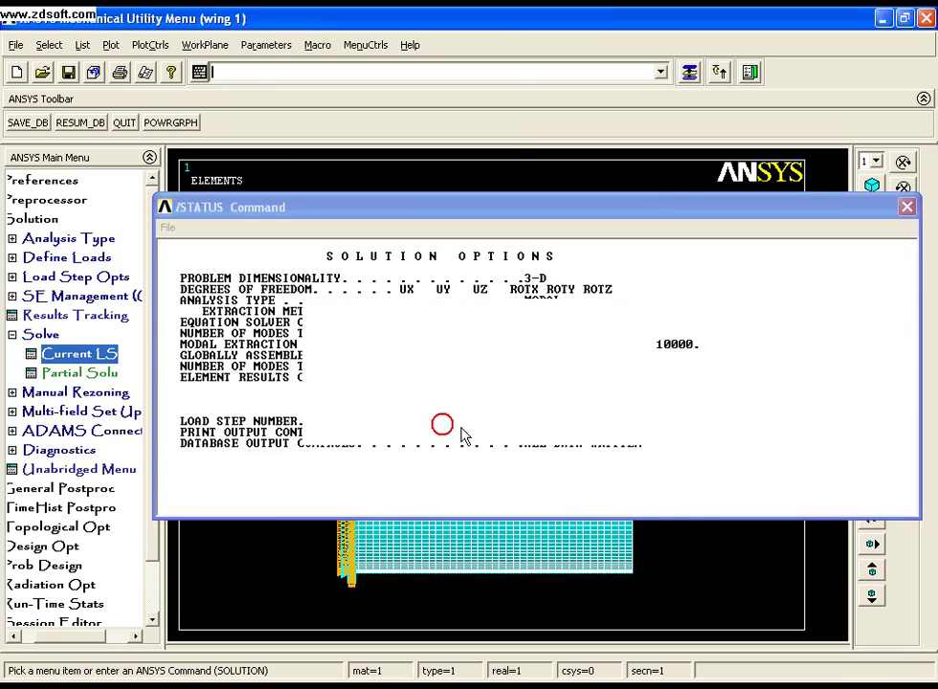
left_click(240, 148)
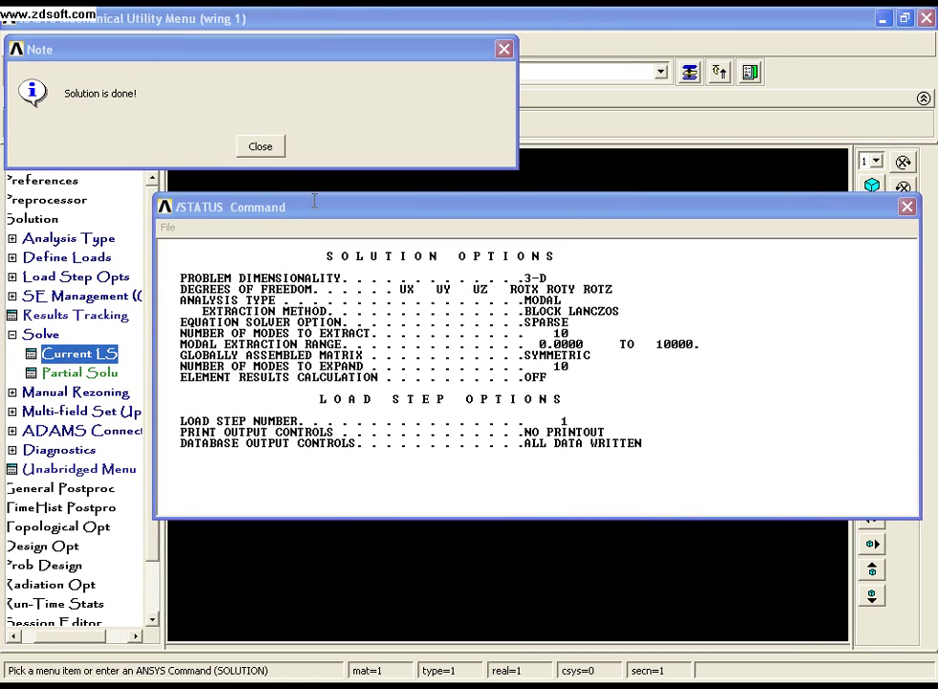
left_click(259, 146)
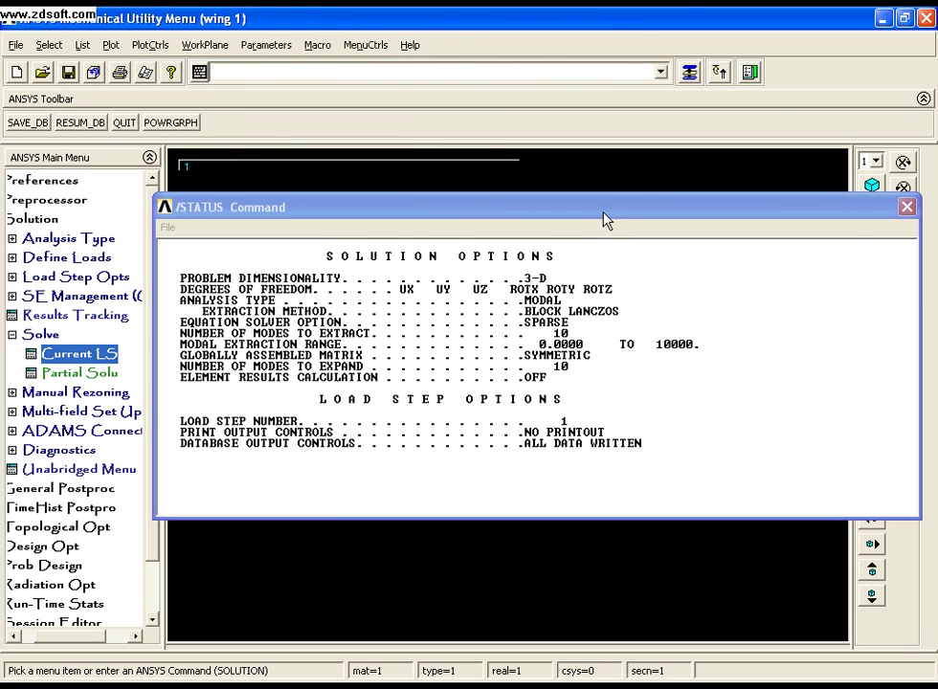
left_click_drag(604, 213, 527, 216)
left_click(830, 209)
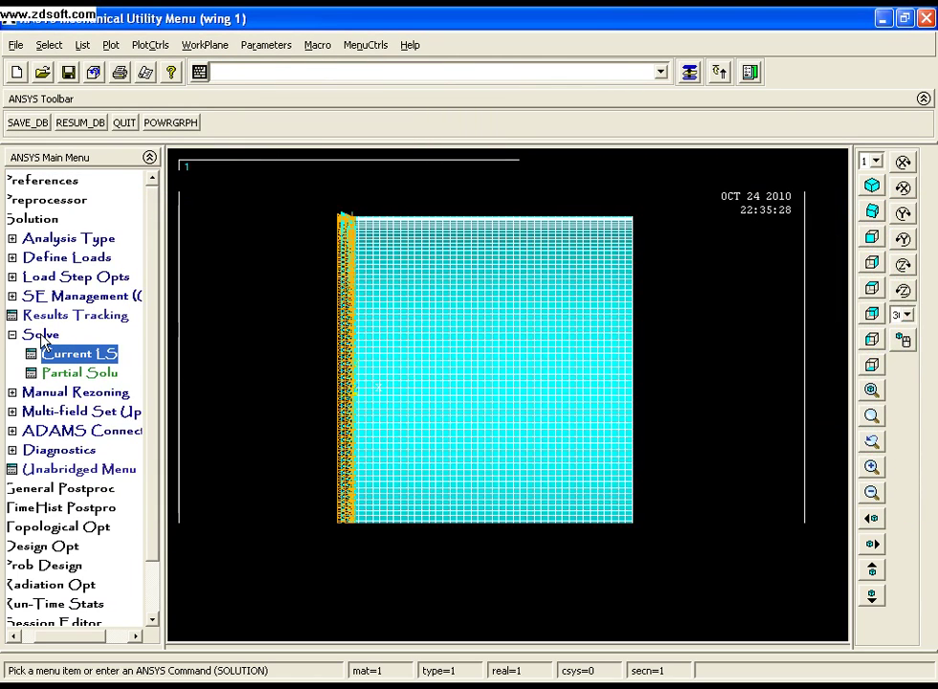
- Read result set 5 from the list of available data sets in the general postprocessor
left_click(40, 335)
left_click(28, 218)
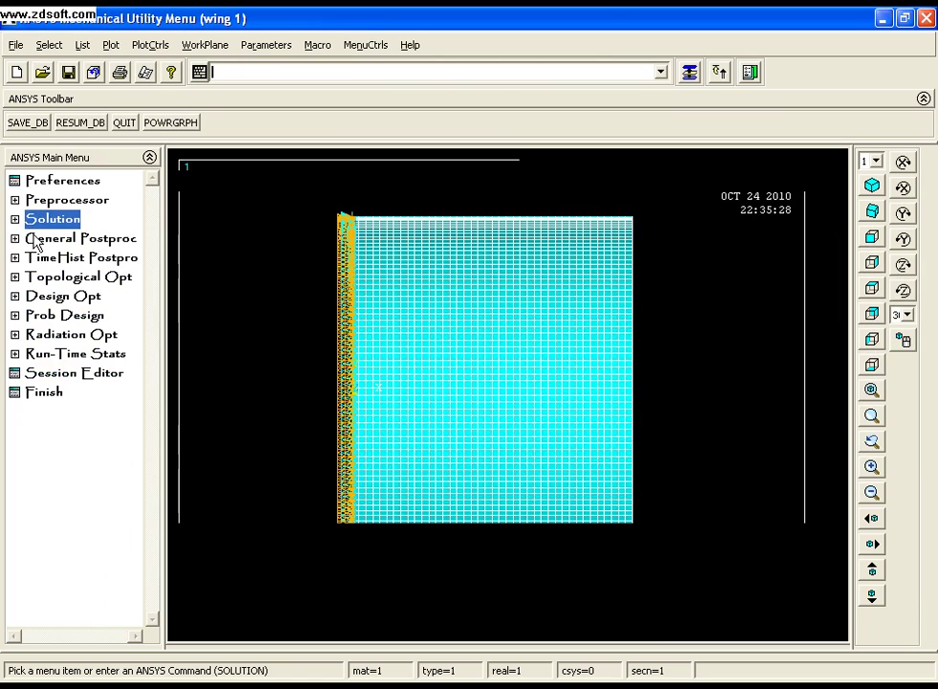
left_click(41, 244)
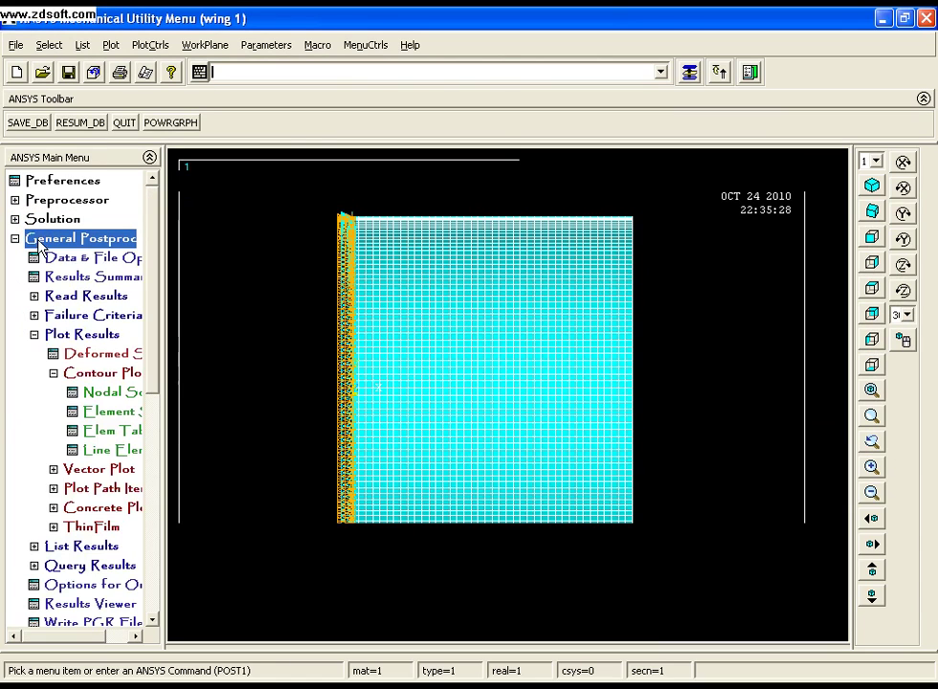
left_click(78, 297)
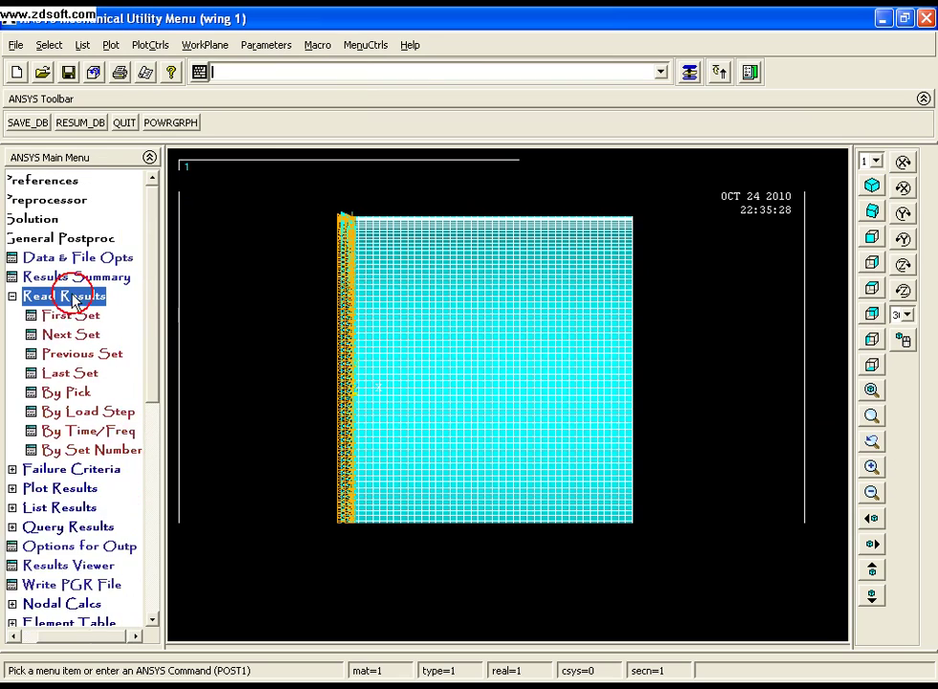
left_click(77, 392)
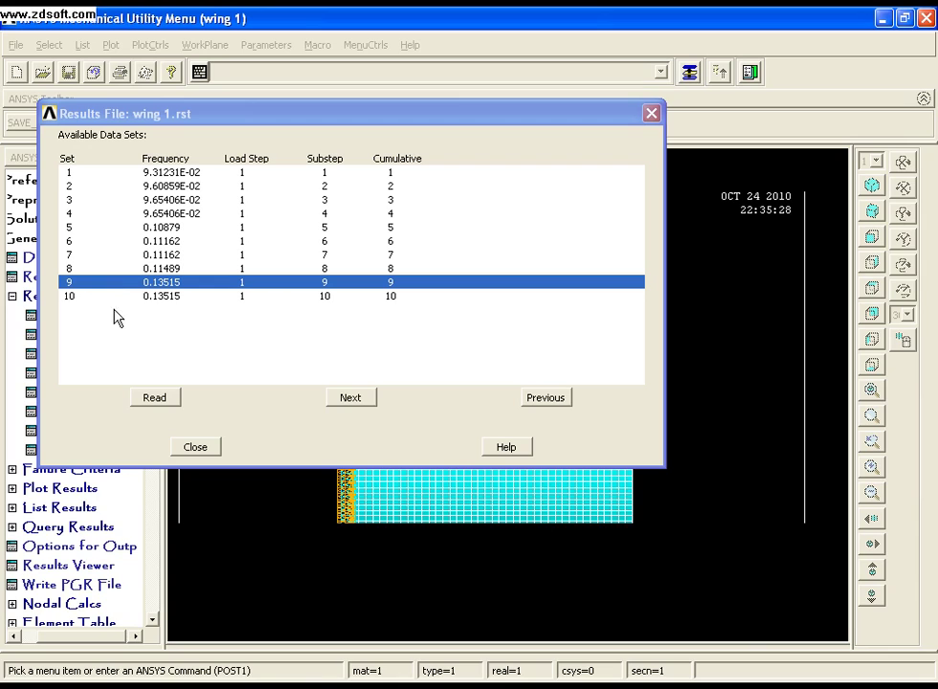
left_click(154, 230)
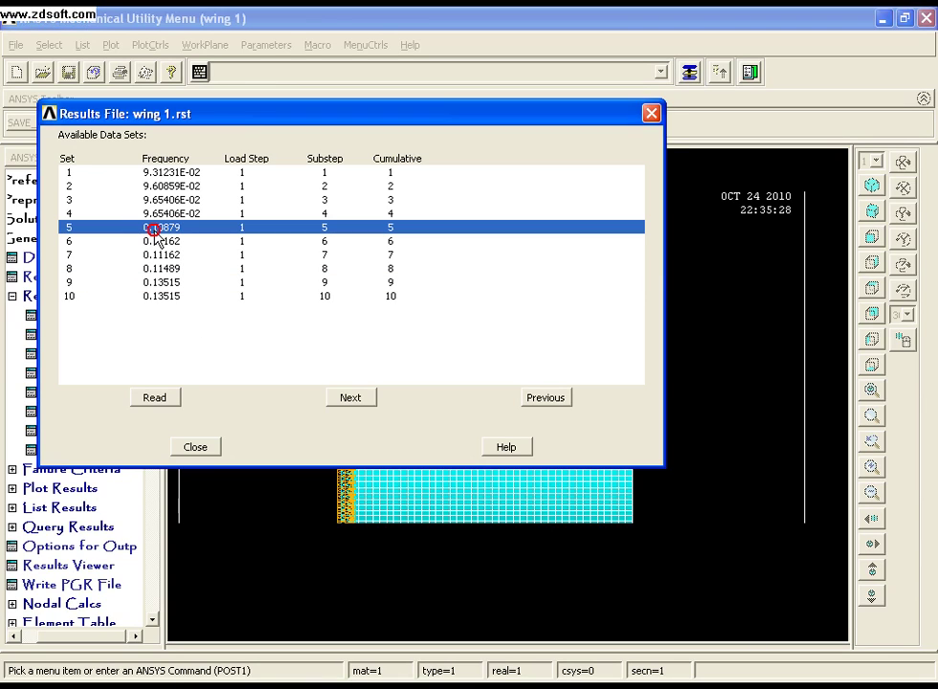
left_click(149, 396)
left_click(206, 447)
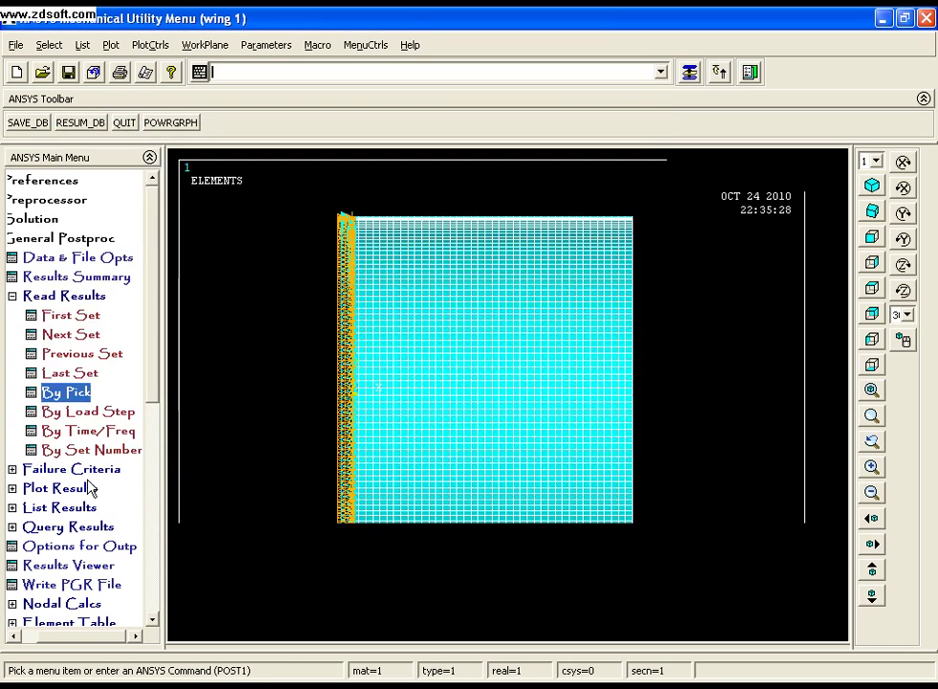
- Plot the displacement vector sum contours of mode 5 as the deformed shape with the undeformed model
left_click(83, 490)
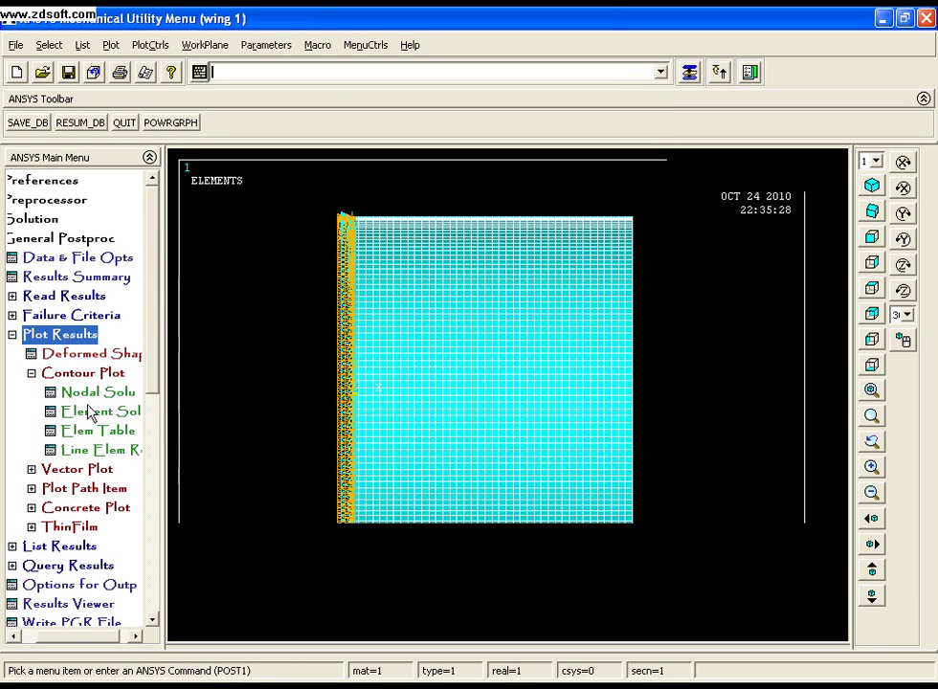
left_click(86, 392)
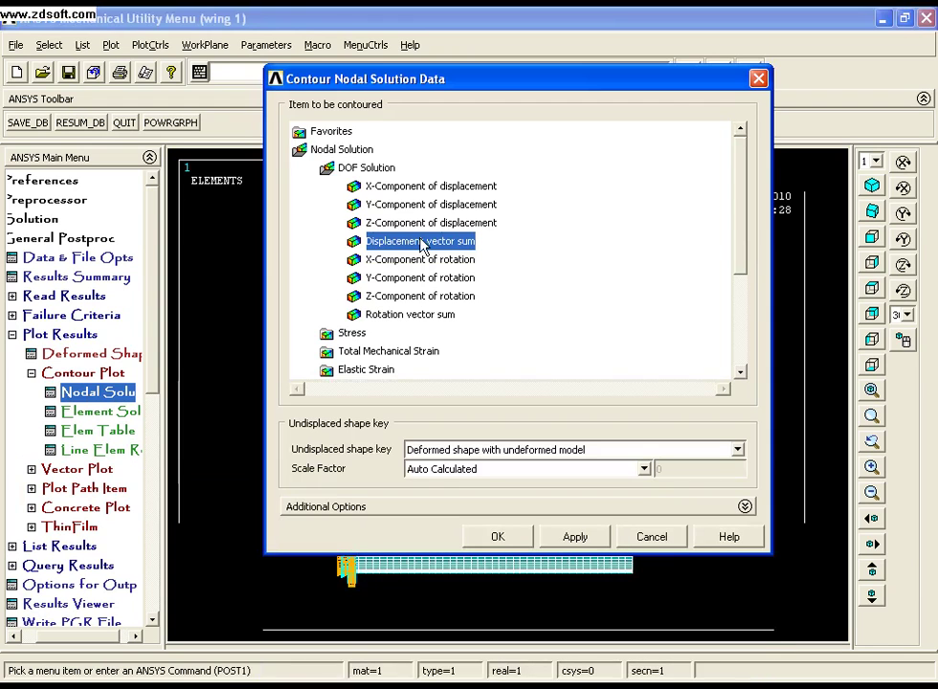
left_click(496, 536)
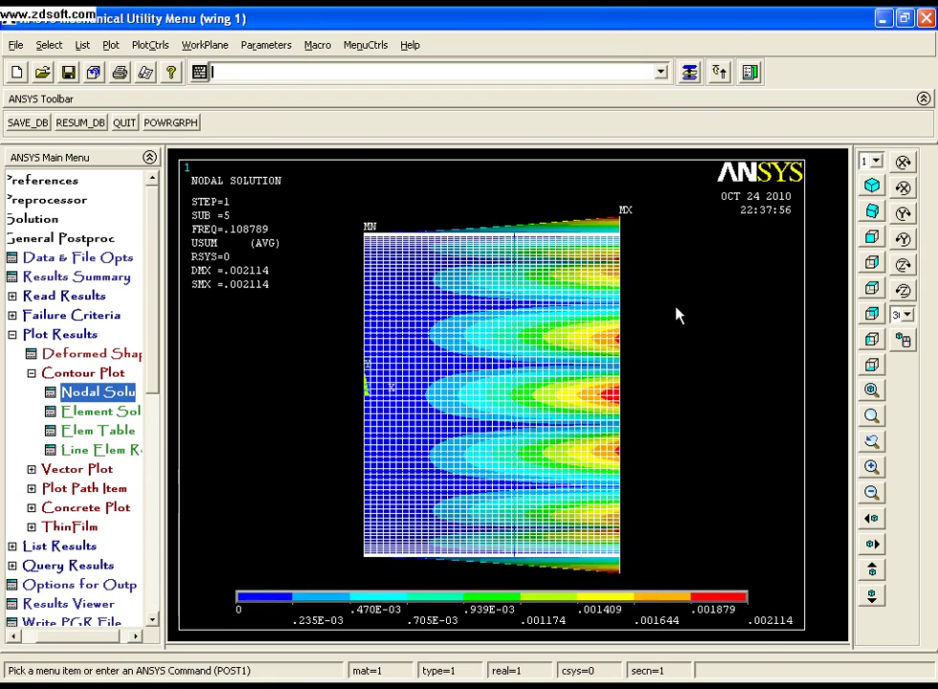
left_click(871, 237)
left_click(872, 215)
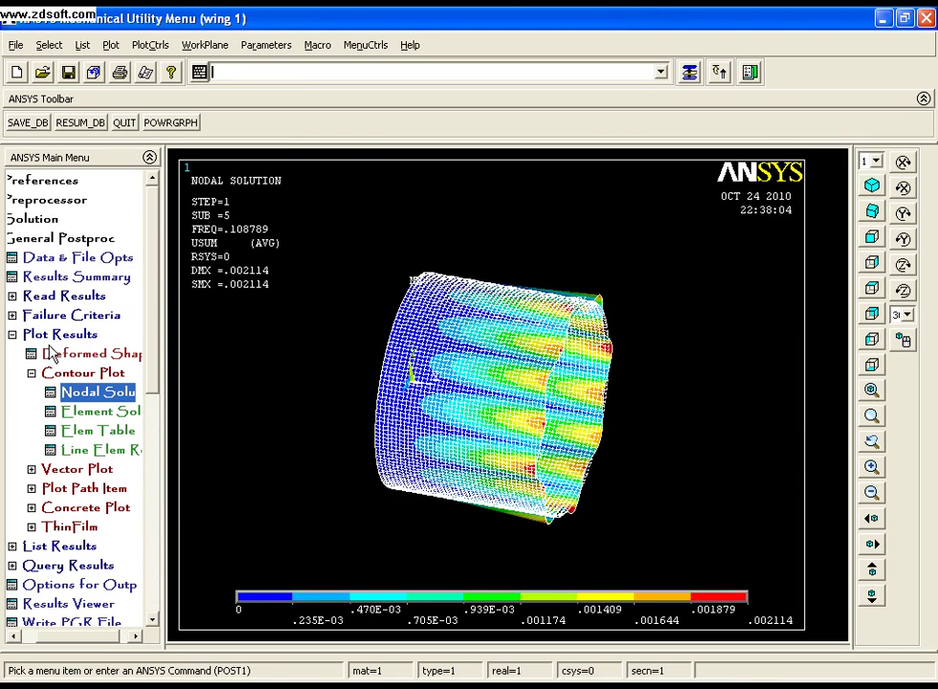
- Read result set 8 from the list of available data sets
left_click(63, 297)
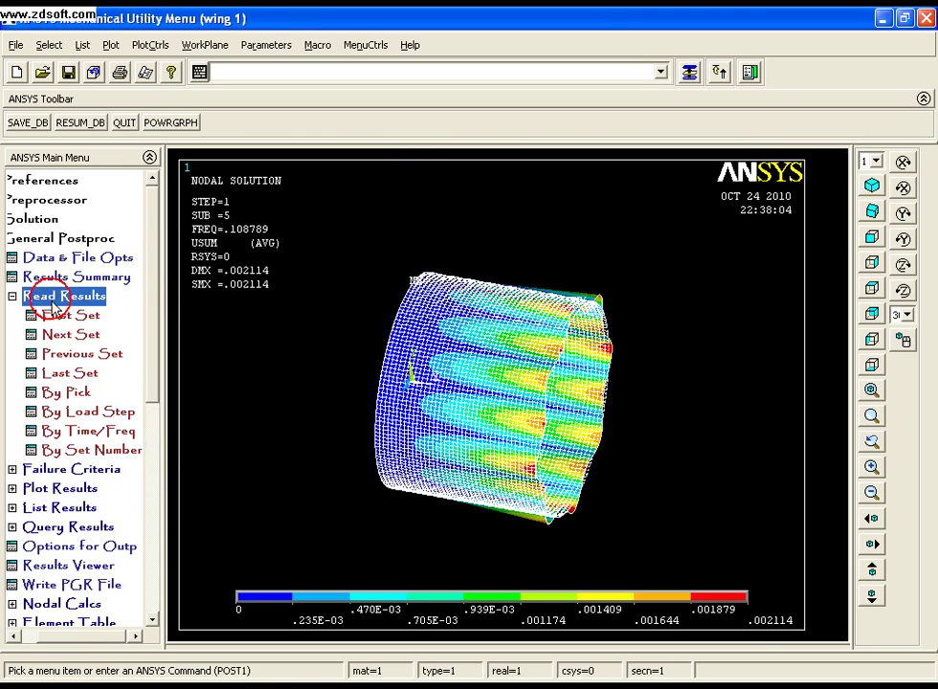
left_click(68, 393)
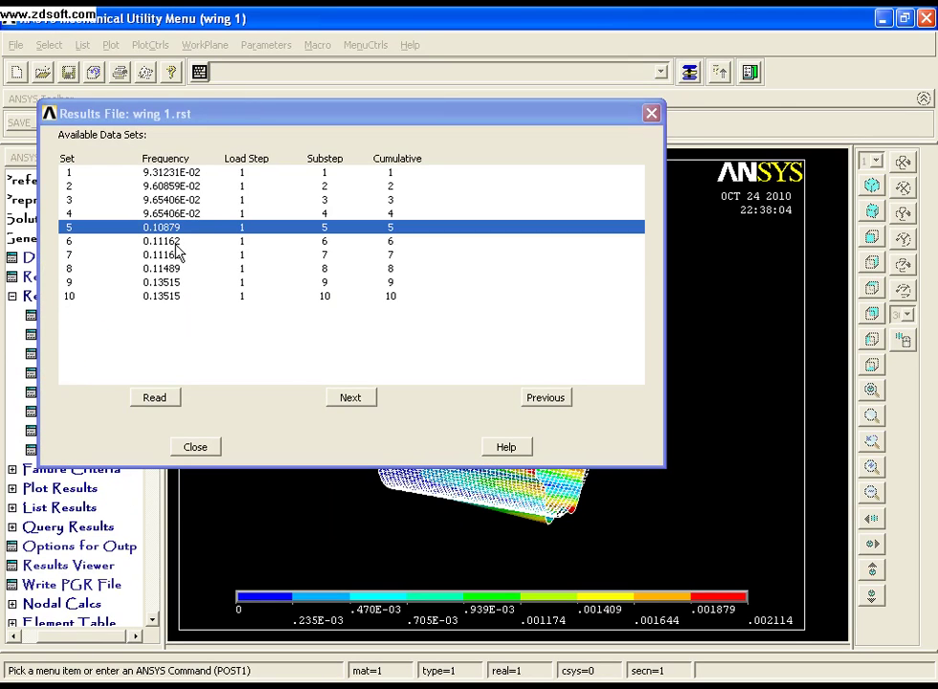
left_click(165, 269)
left_click(166, 403)
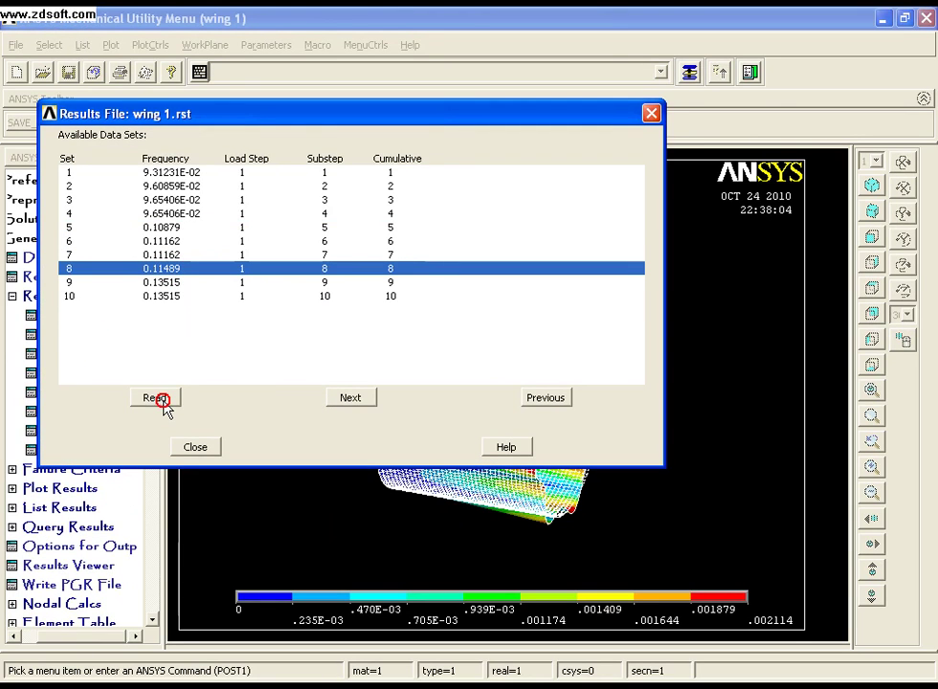
left_click(199, 450)
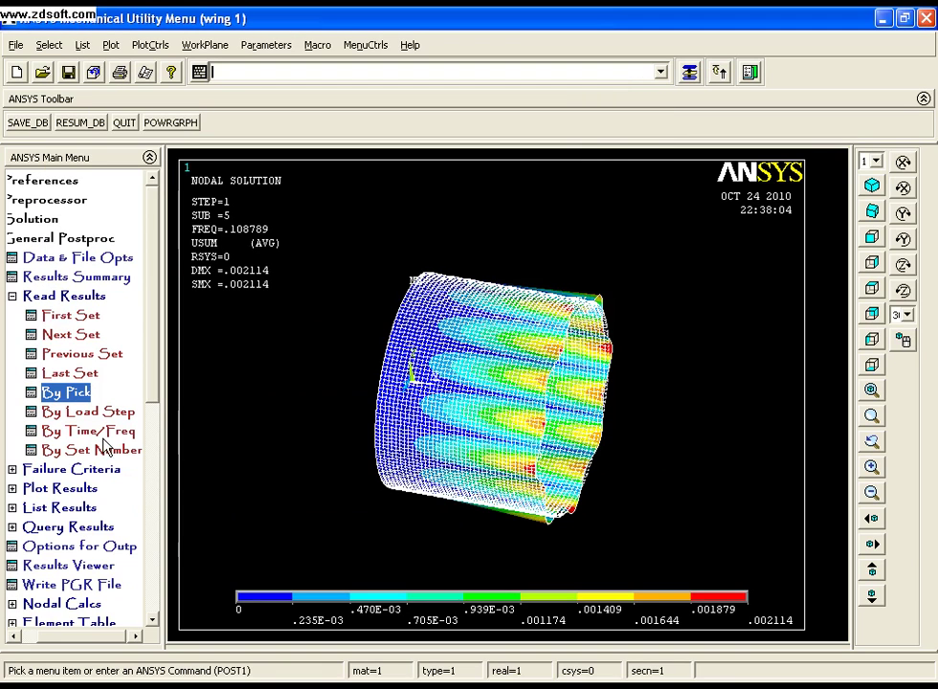
- Plot the displacement vector sum contours of mode 8 over the undeformed model
left_click(84, 490)
left_click(82, 372)
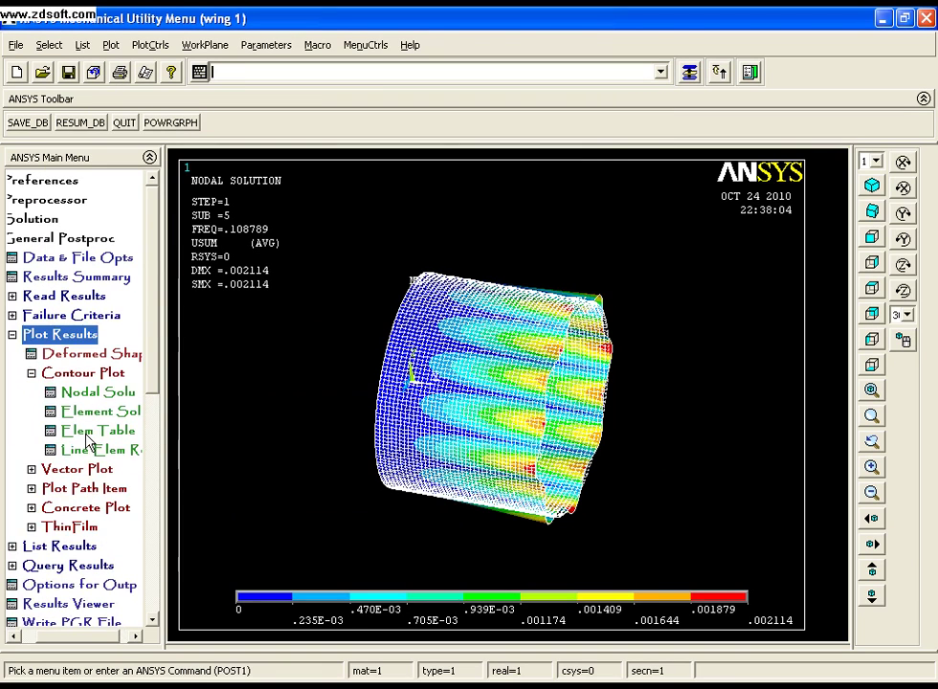
left_click(96, 394)
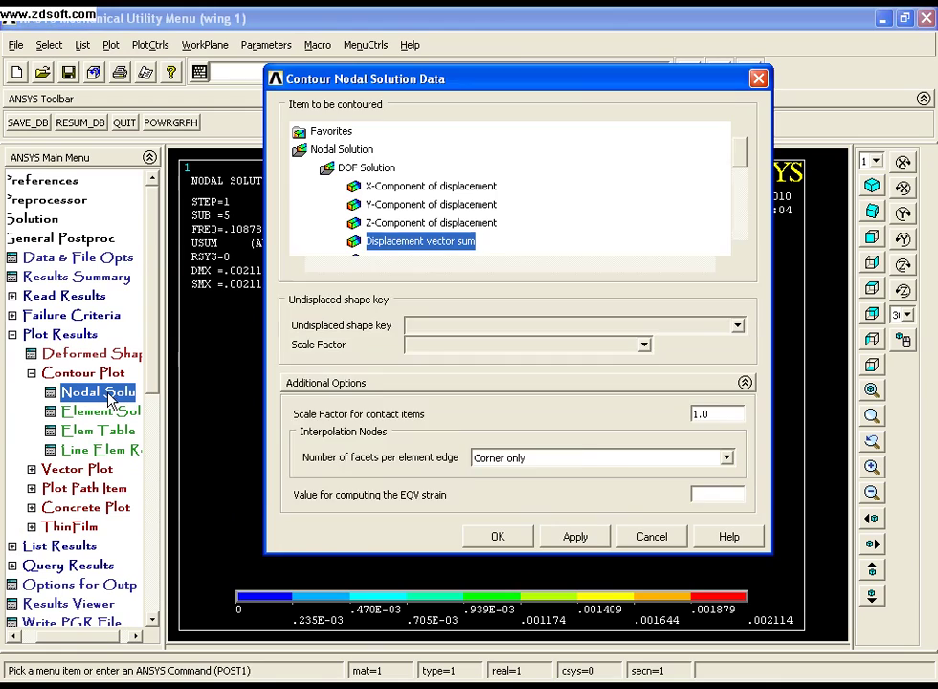
left_click(499, 537)
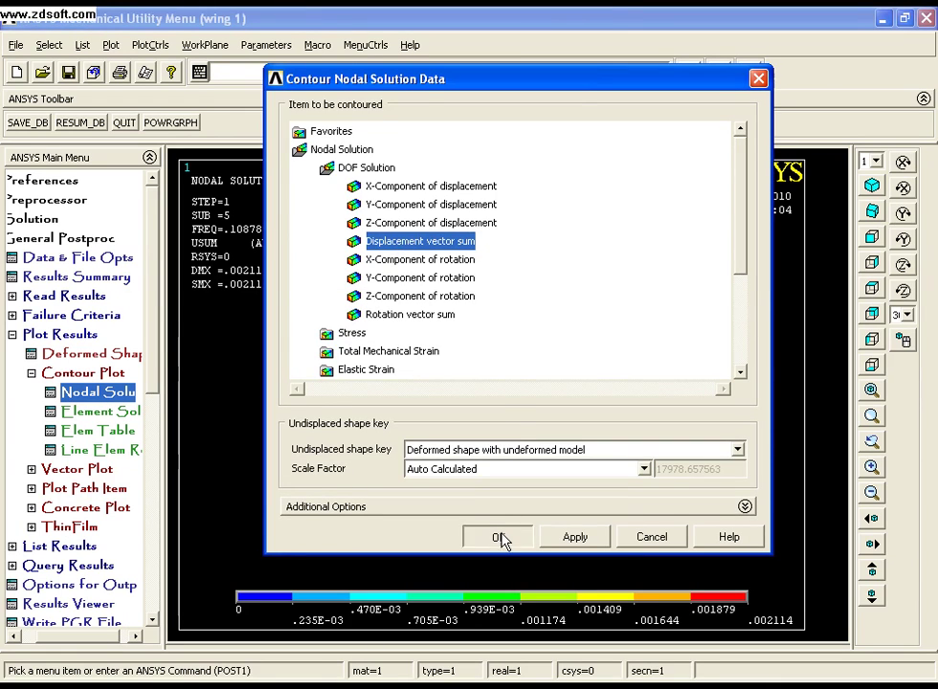